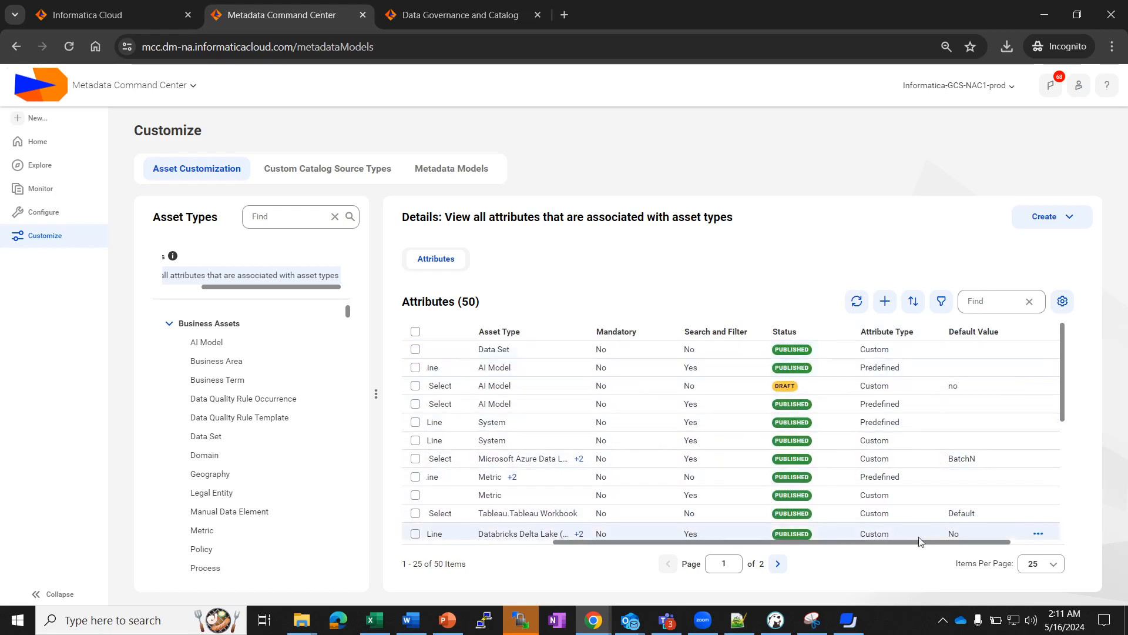
Browse the attributes of the Business Term, AI Model and Data Quality Rule Occurrence asset types.
drag(921, 544, 667, 567)
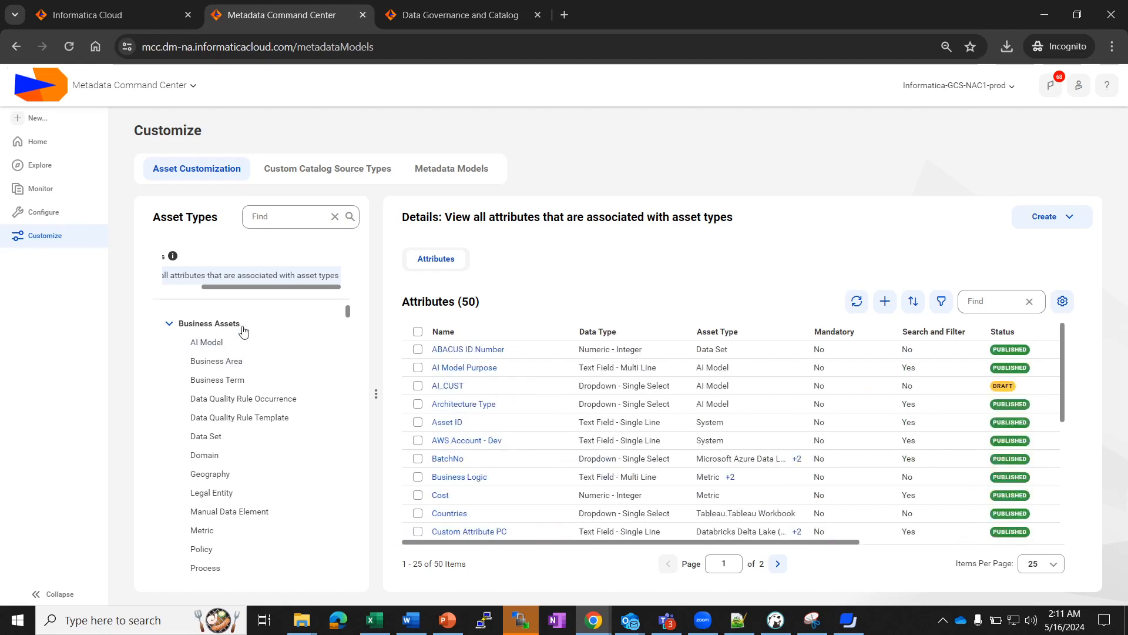
scroll(299, 511, down, 5)
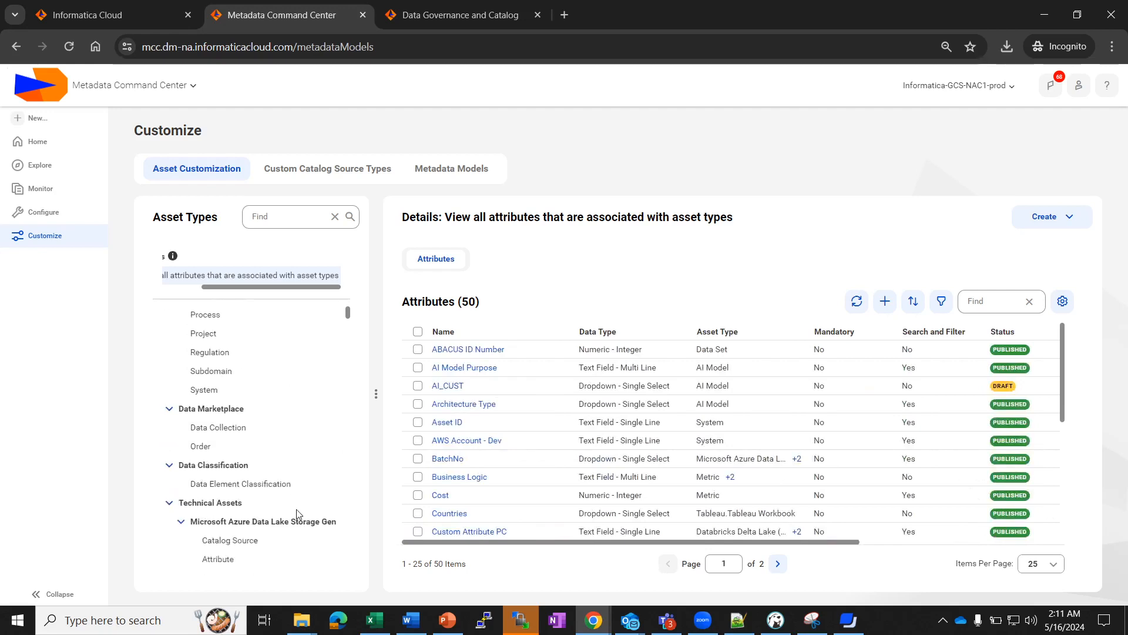
scroll(297, 447, down, 3)
scroll(284, 435, up, 10)
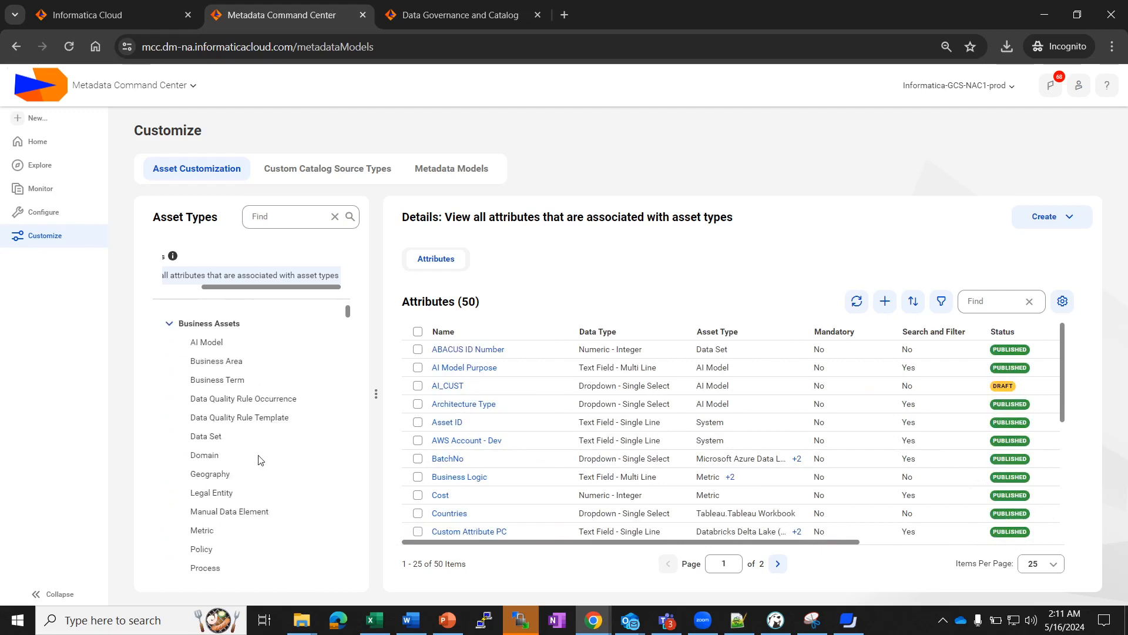
click(220, 381)
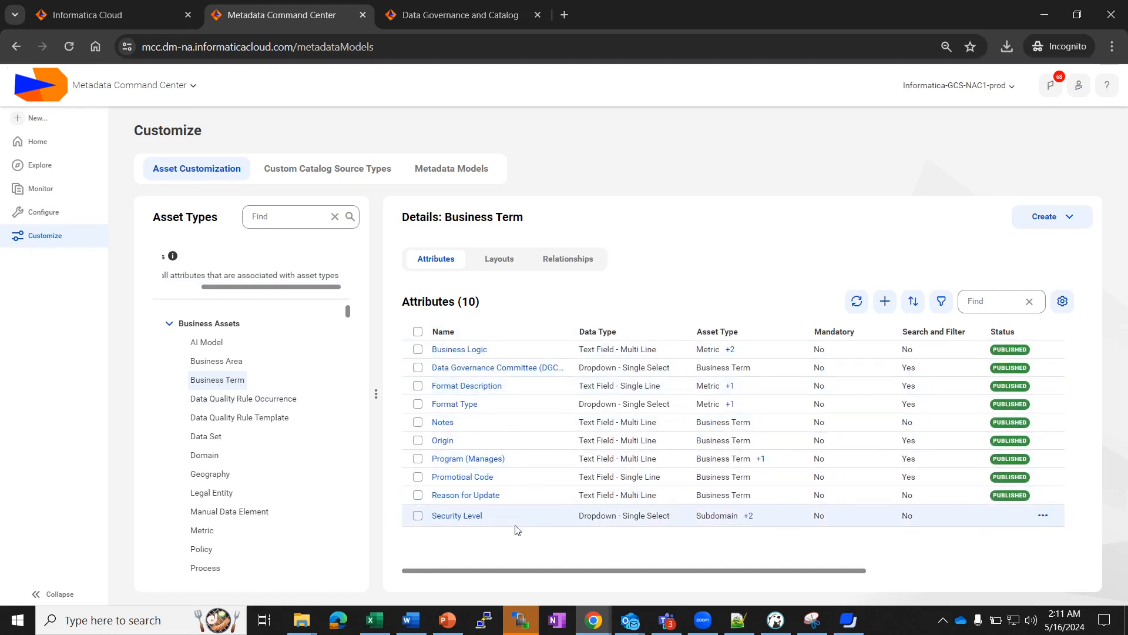
click(214, 345)
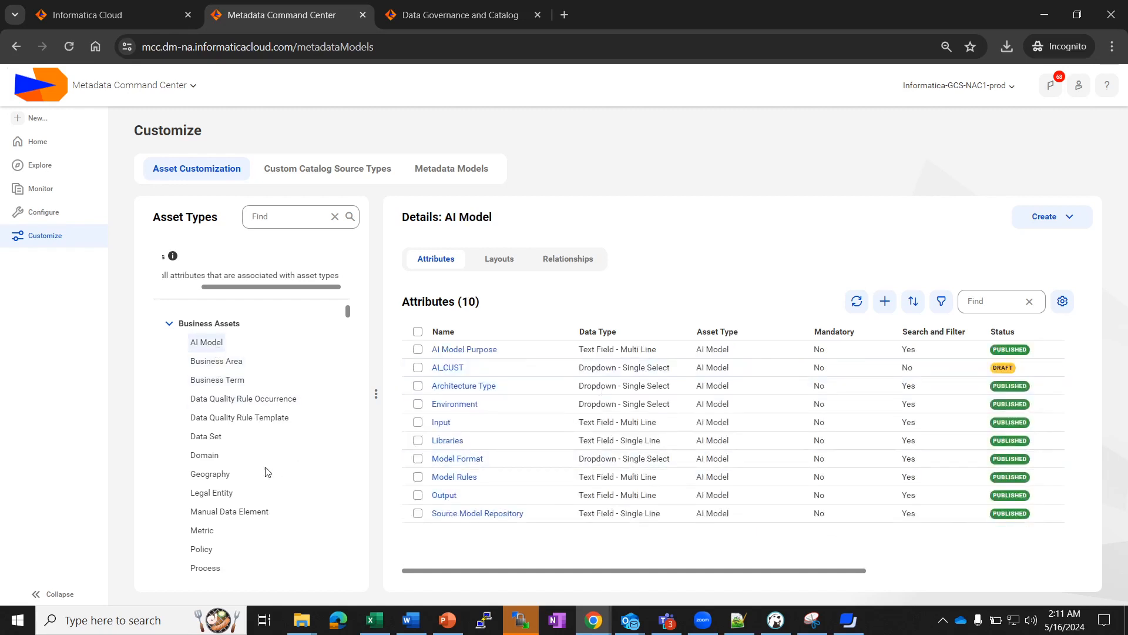
click(239, 398)
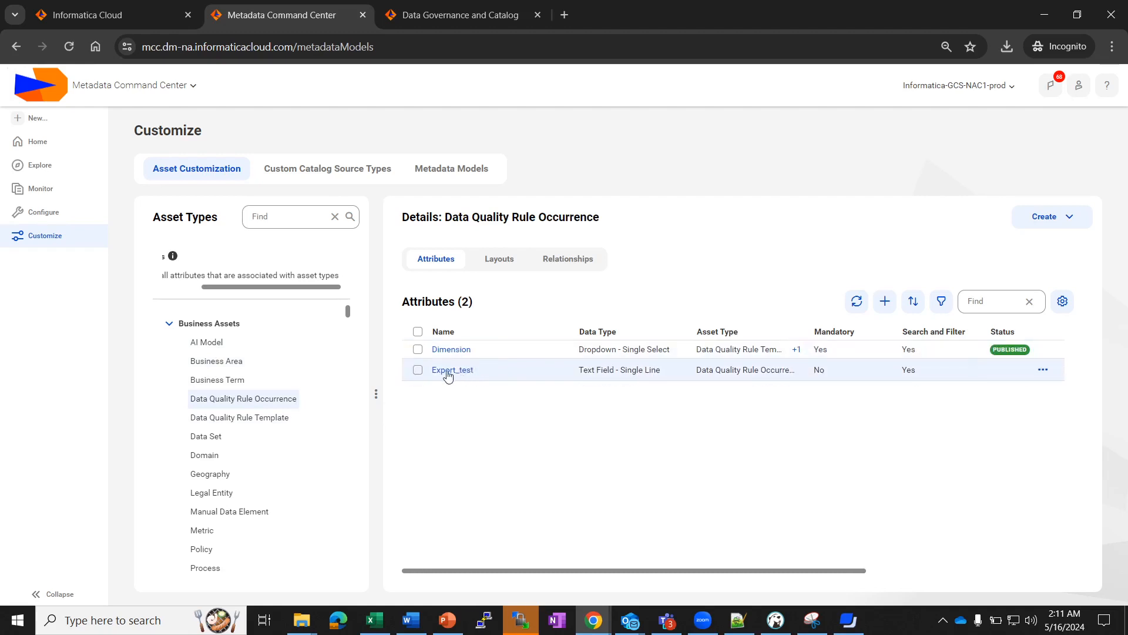
Return to Business Term's attribute list and bring up the Create menu.
drag(826, 577, 928, 569)
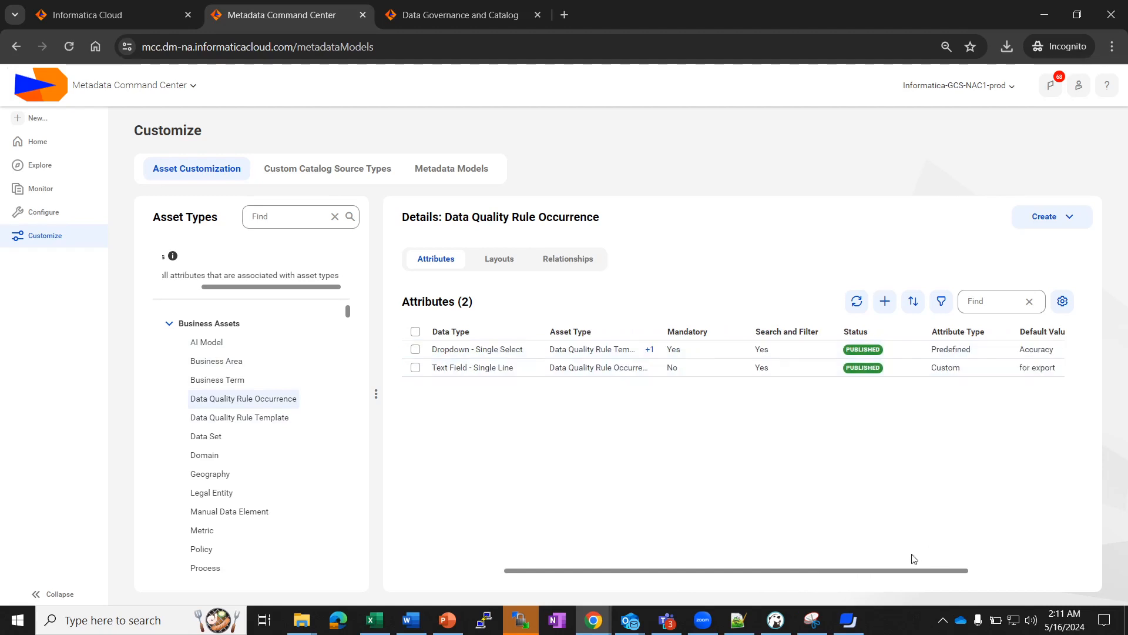
drag(766, 583, 433, 589)
click(440, 461)
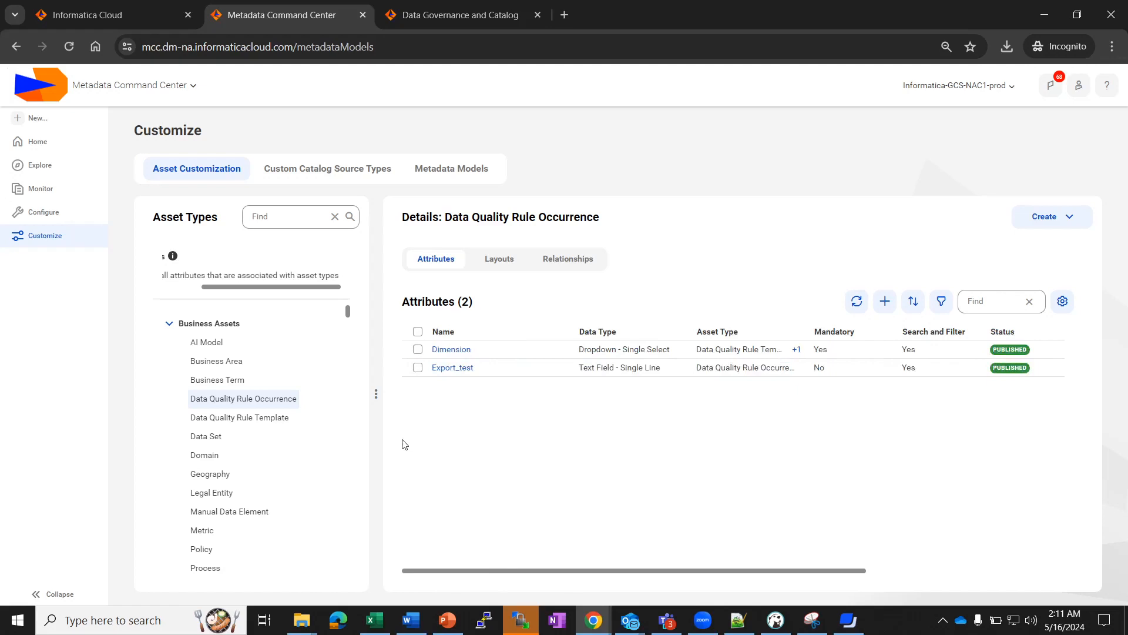
click(290, 379)
click(1047, 222)
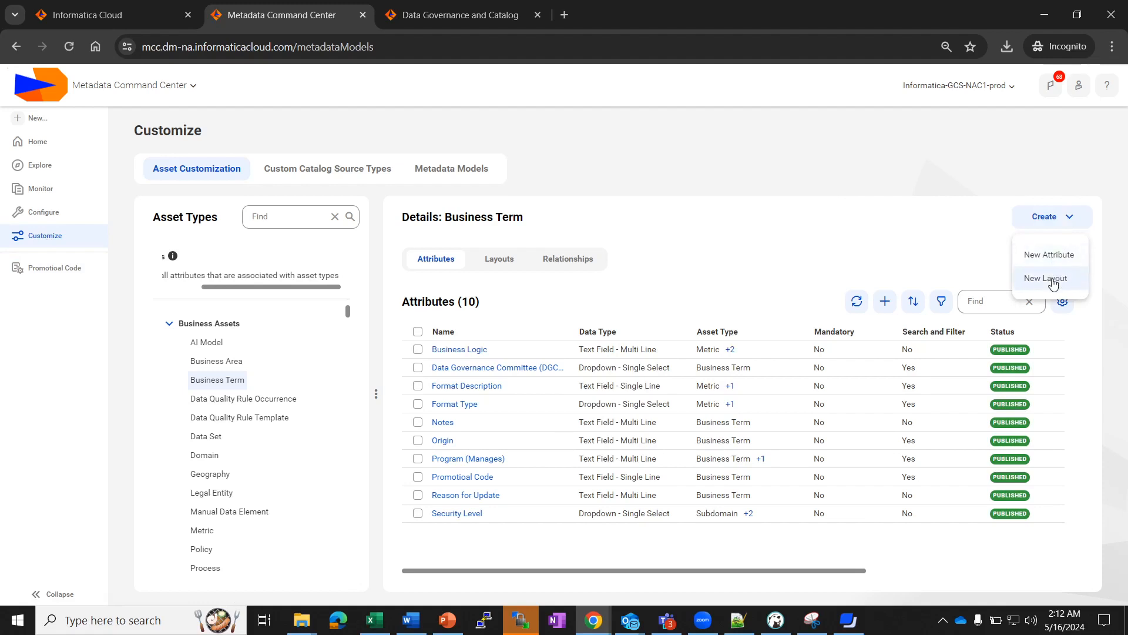
Save a draft Text Field attribute 'First Name' for Business Term, then view the Monitor job list.
click(1052, 258)
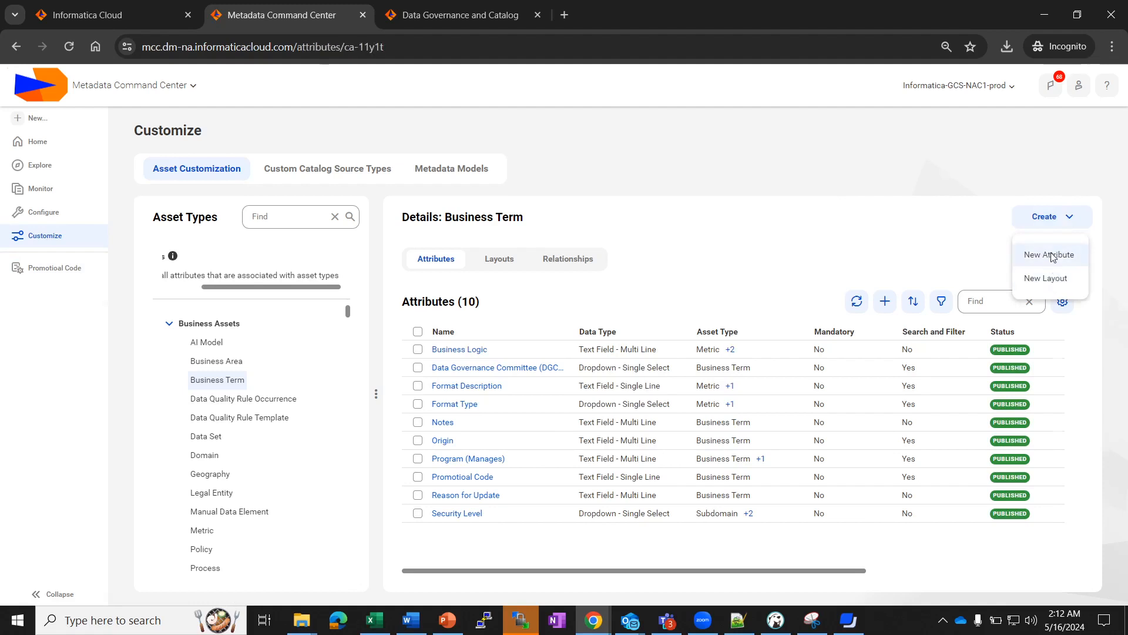
click(334, 239)
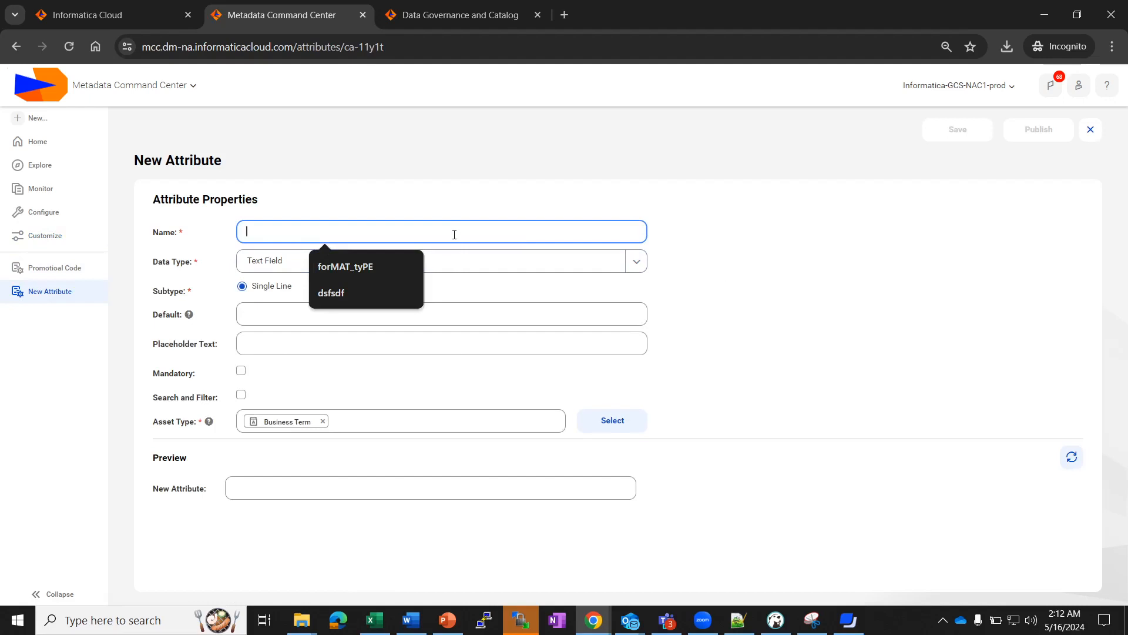
text(First)
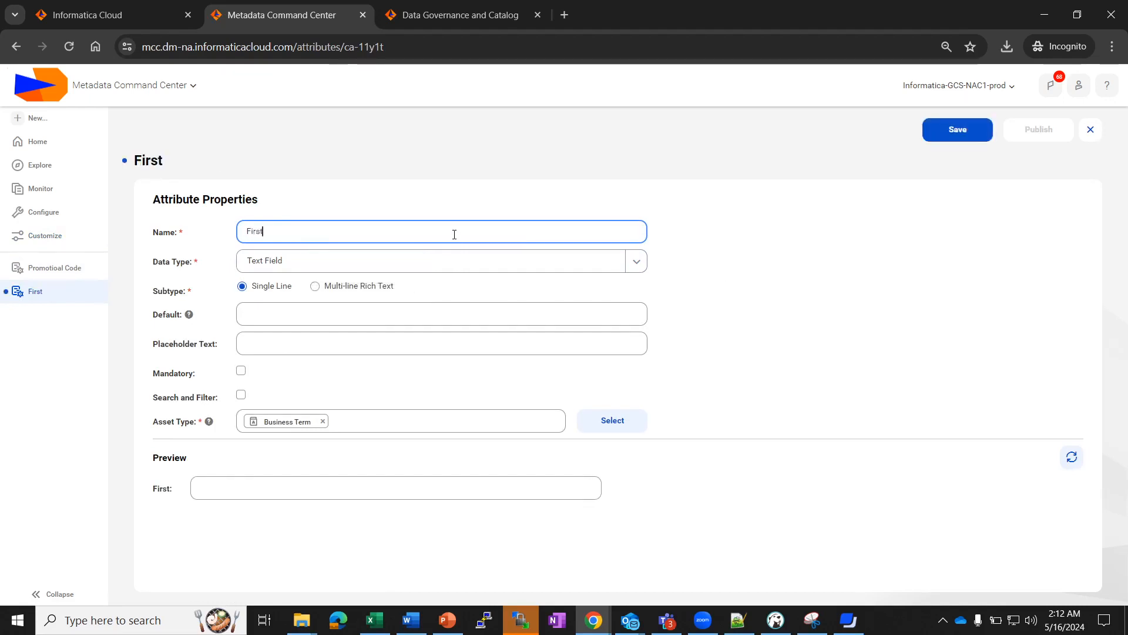
text( Name)
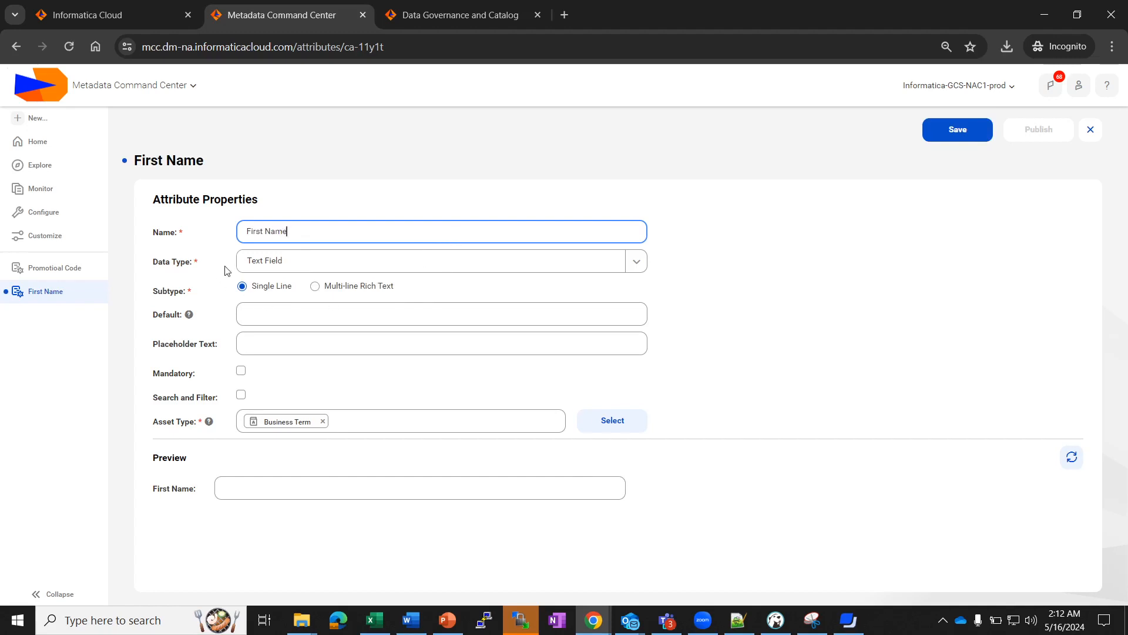
click(309, 261)
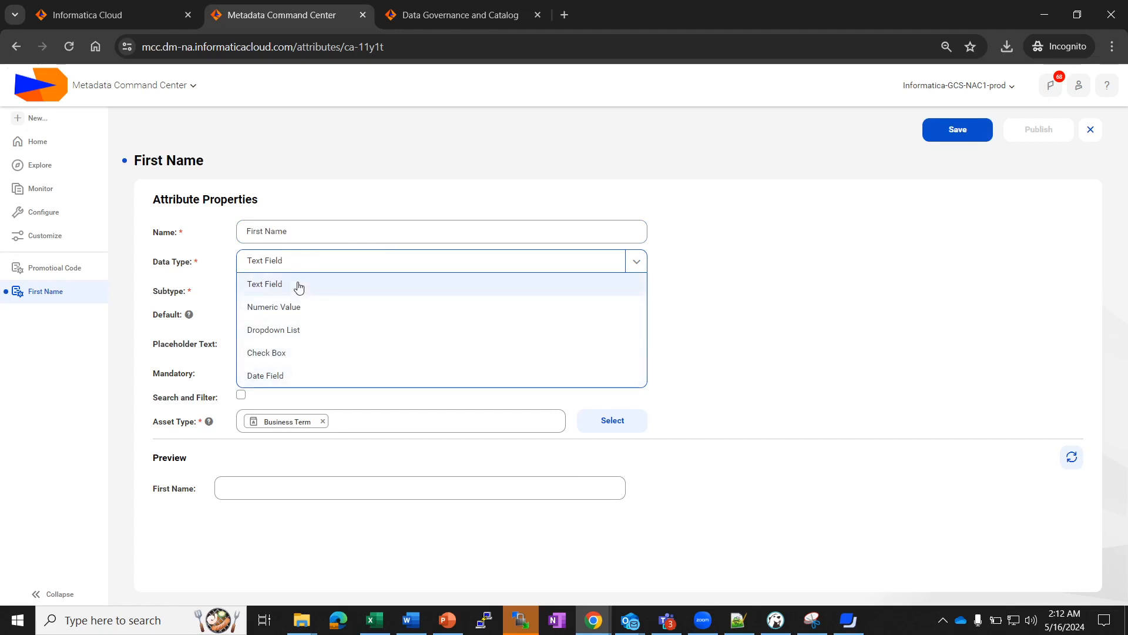
click(770, 383)
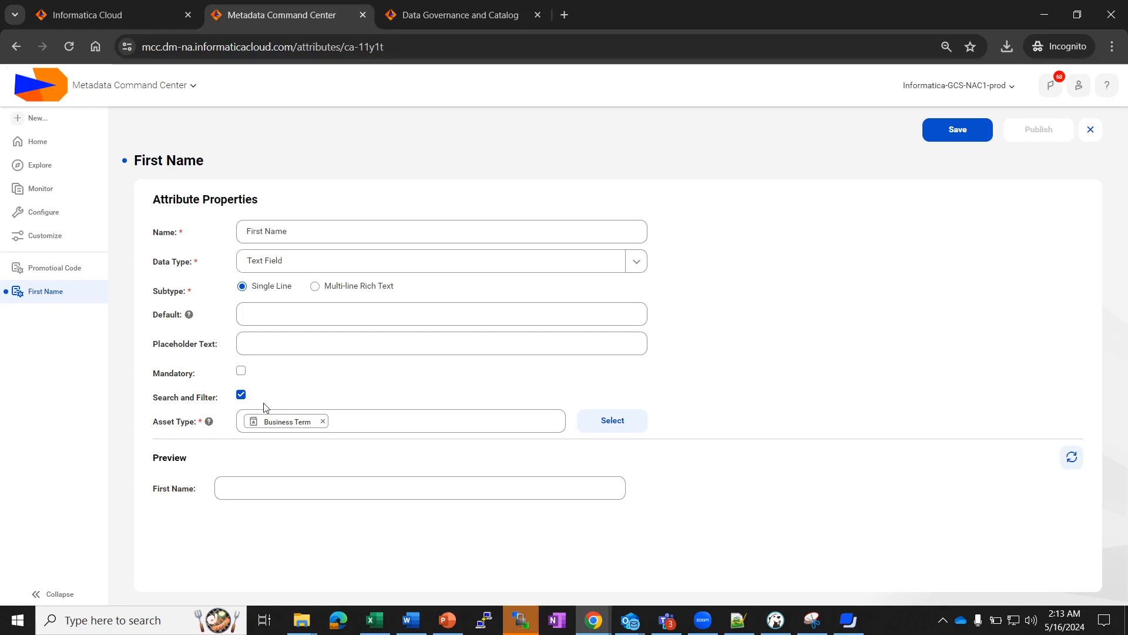
click(928, 135)
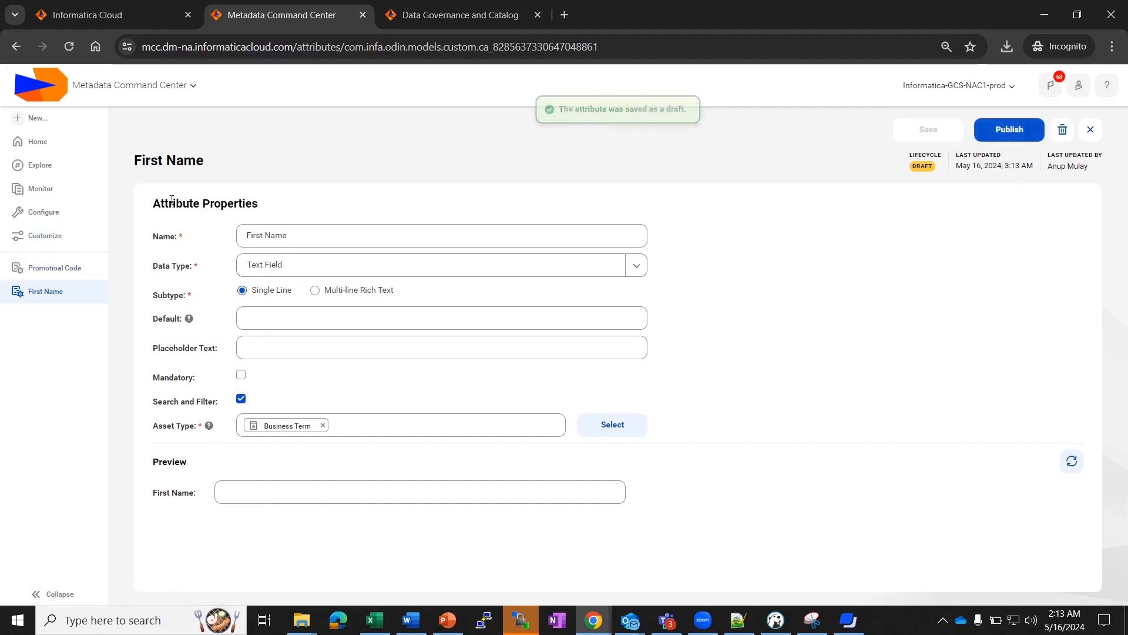
click(45, 189)
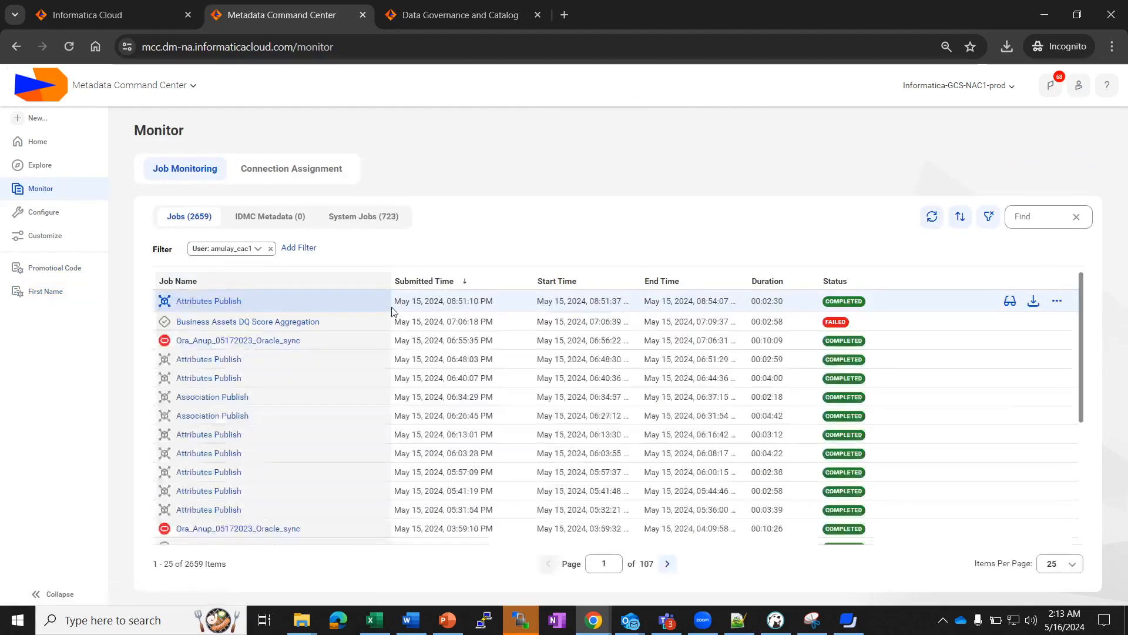
Inspect an Attributes Publish job, then open the Promotioal Code attribute's properties before moving to the catalog.
click(223, 510)
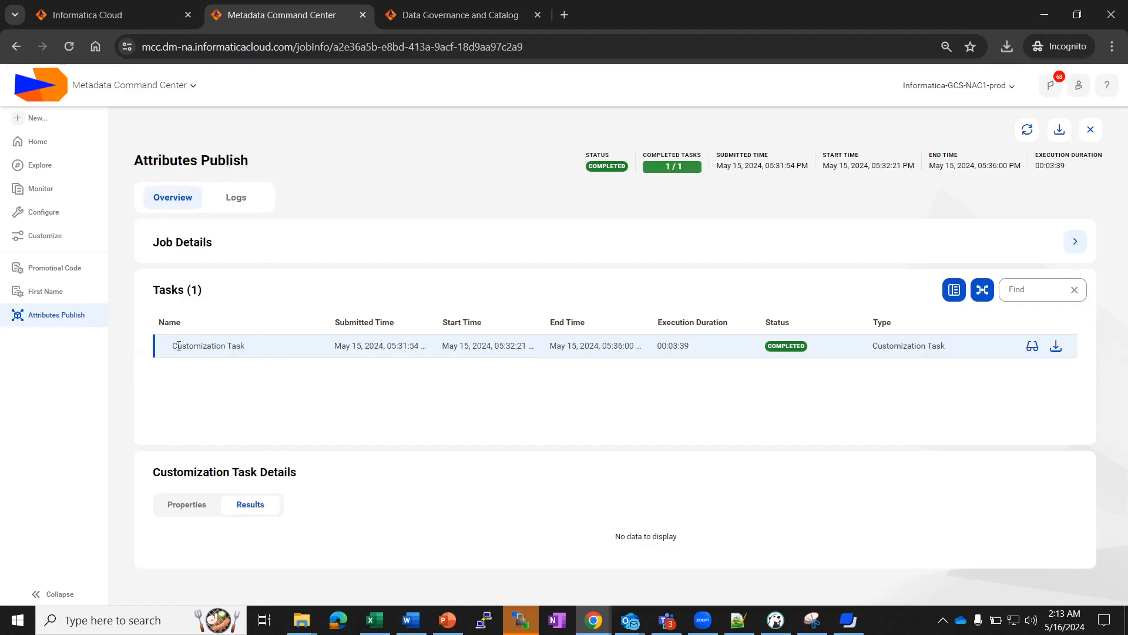
drag(173, 351, 247, 352)
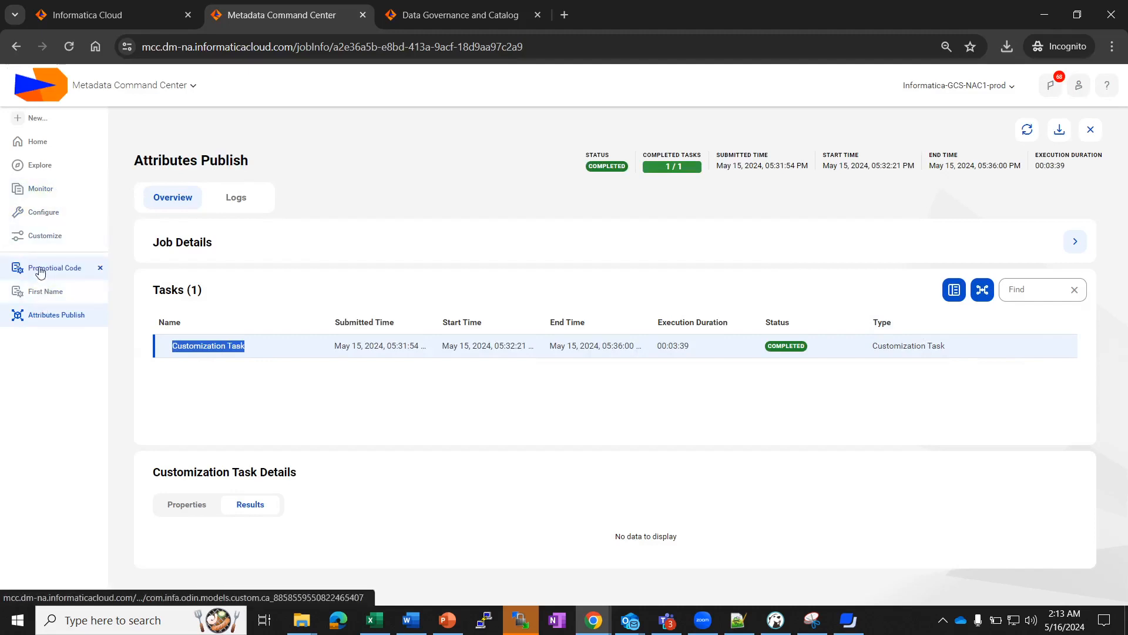
click(53, 240)
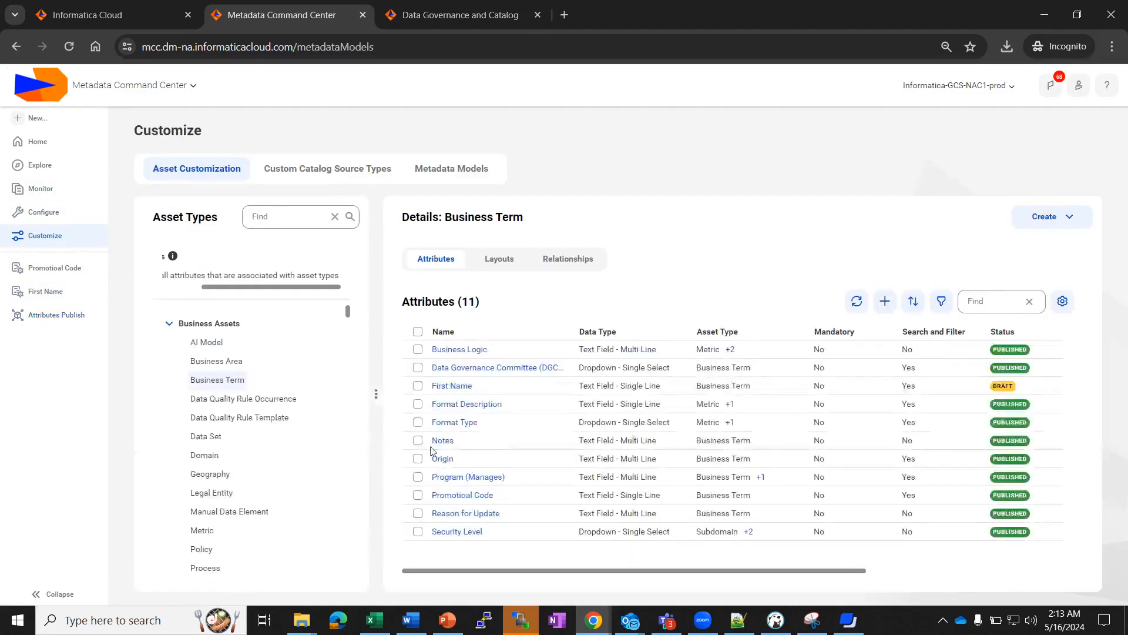
click(474, 497)
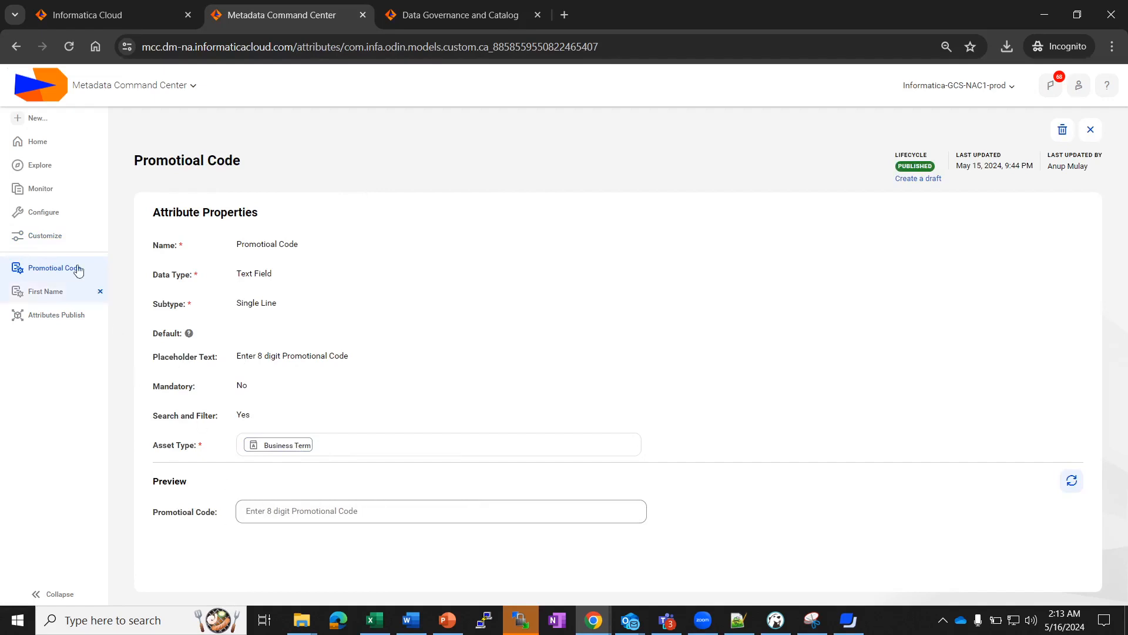
click(452, 15)
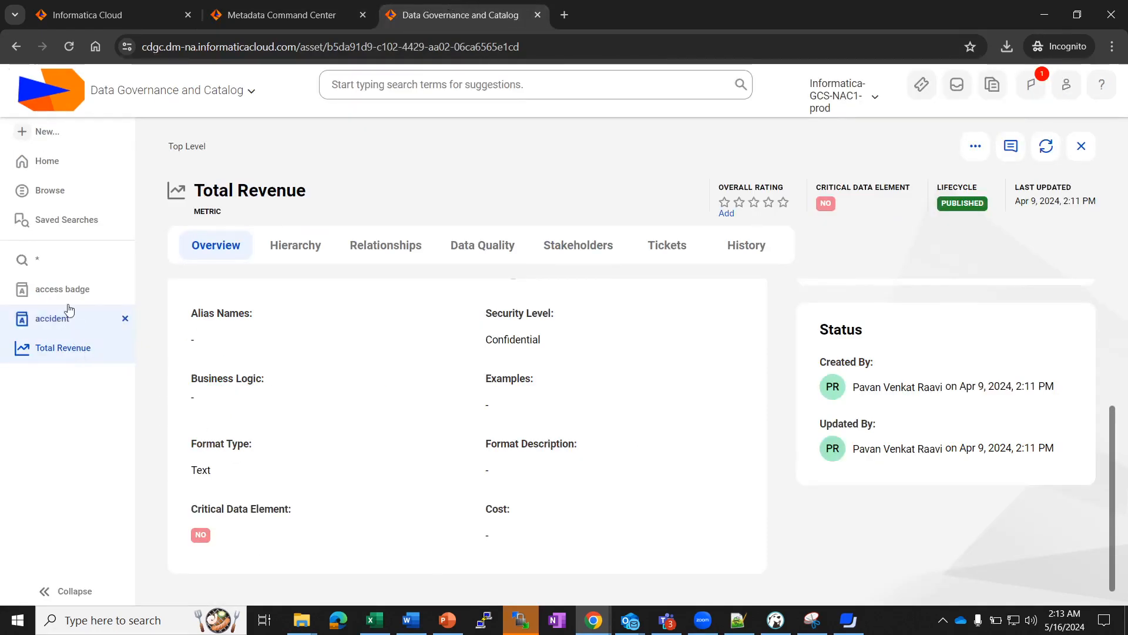
View Promotioal Code on the access badge and accident business terms, then return to its definition.
click(62, 289)
scroll(455, 487, down, 7)
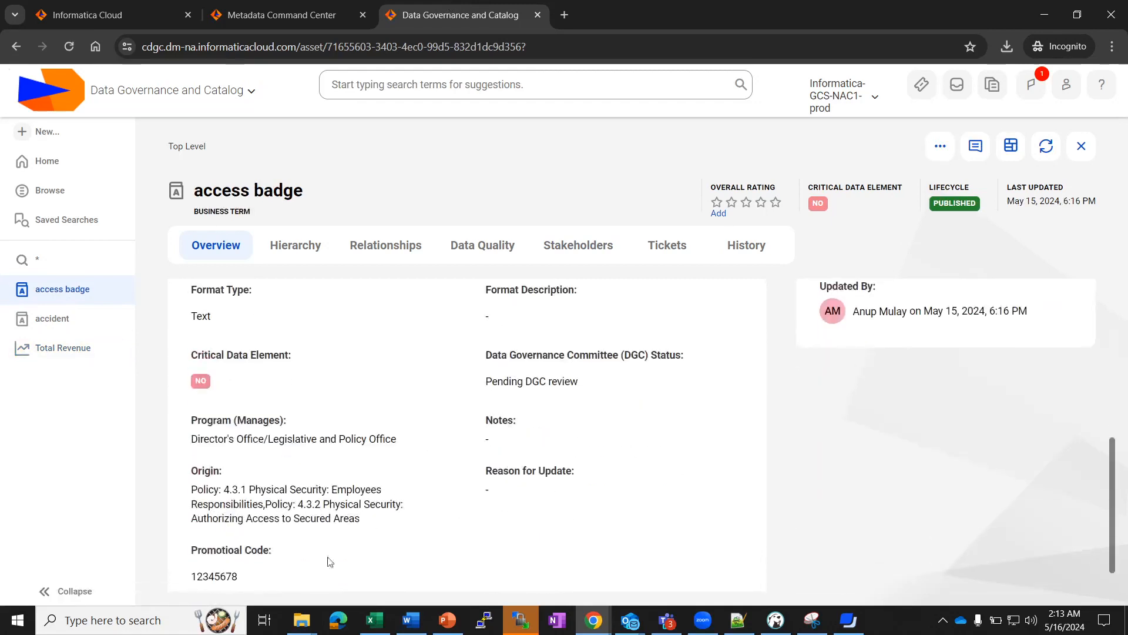
scroll(262, 561, down, 1)
drag(183, 517, 279, 531)
click(238, 546)
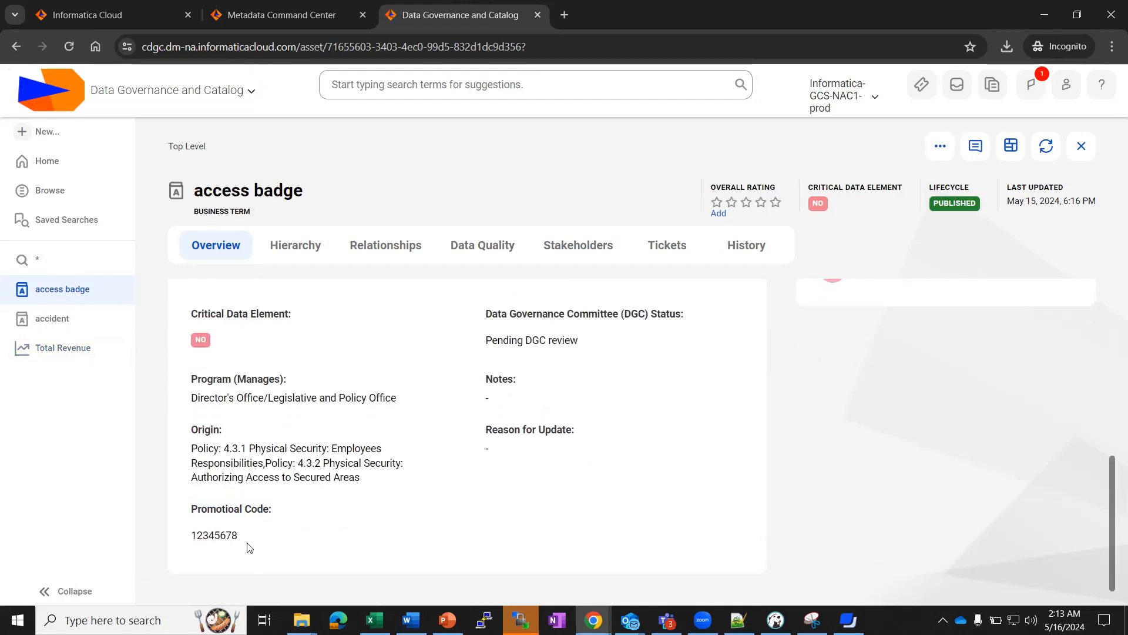
click(59, 315)
scroll(282, 466, down, 5)
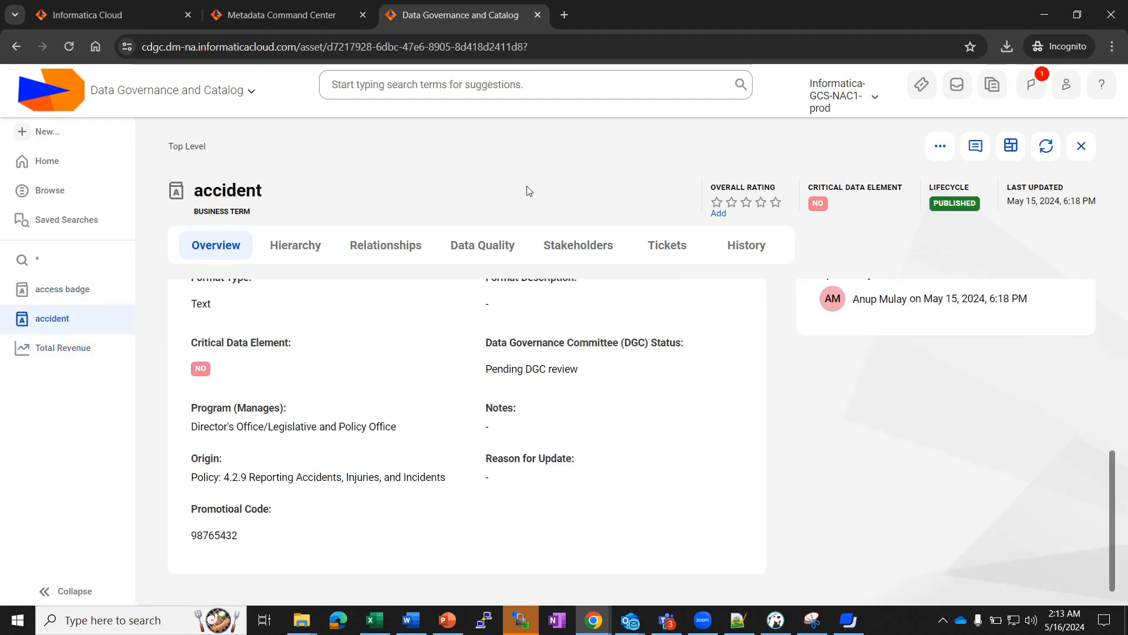
click(277, 8)
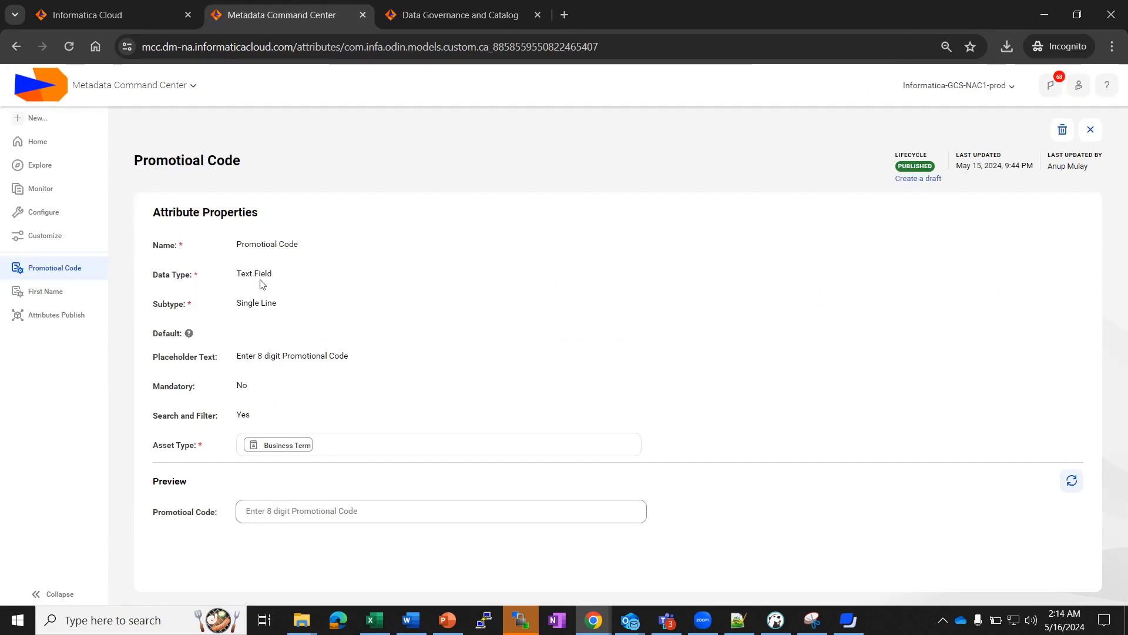
Begin deleting Promotioal Code, view its two business terms, then cancel the deletion.
click(1062, 129)
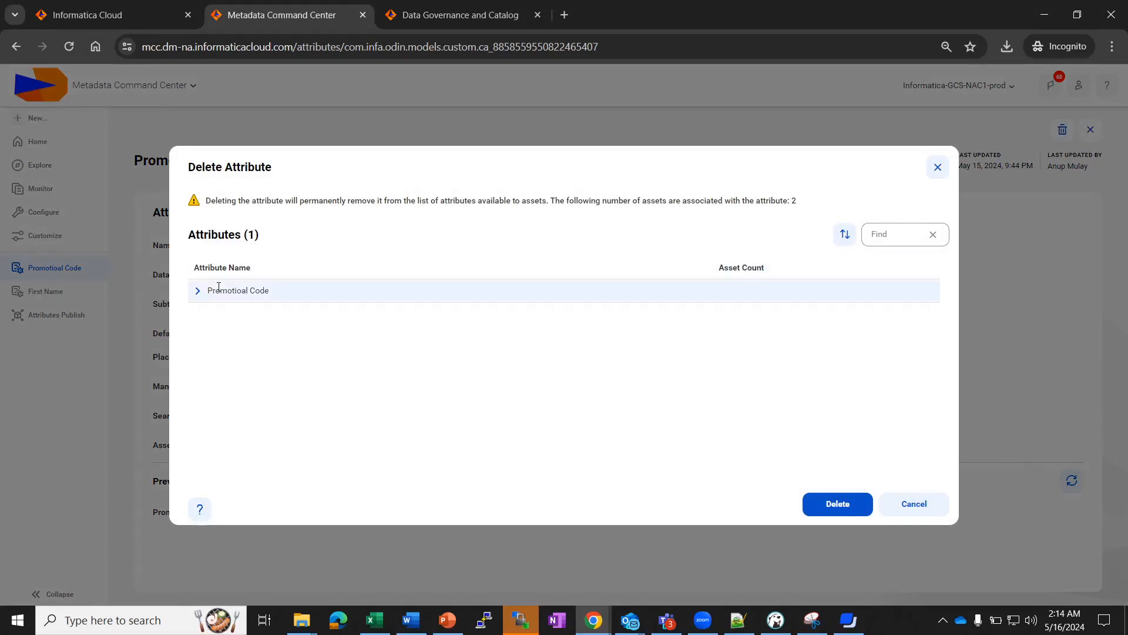
click(199, 291)
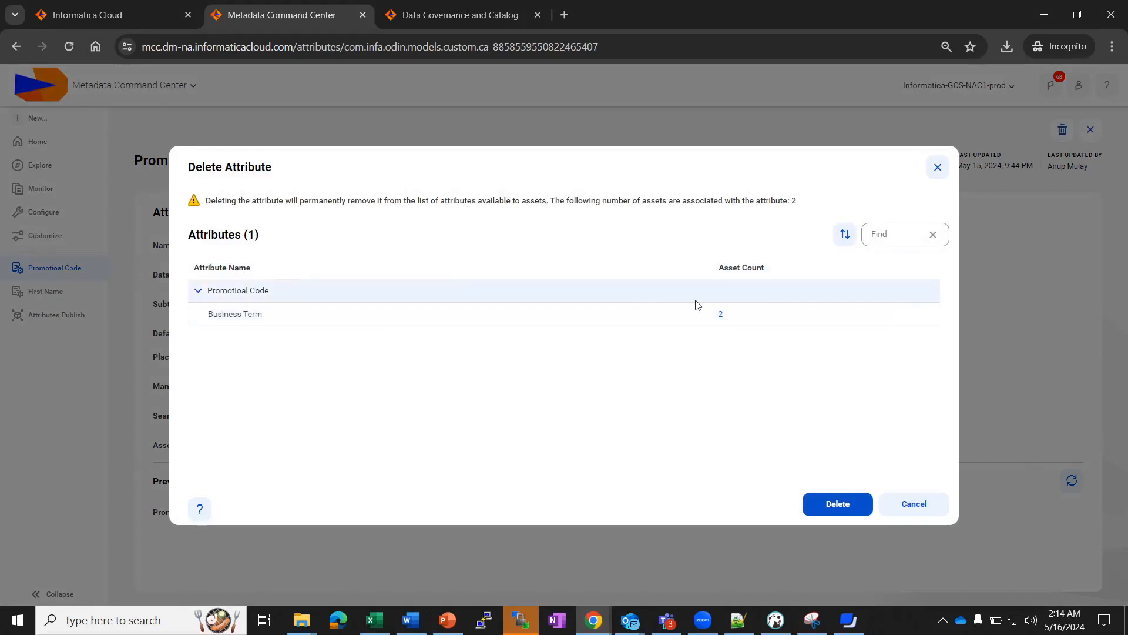
click(720, 317)
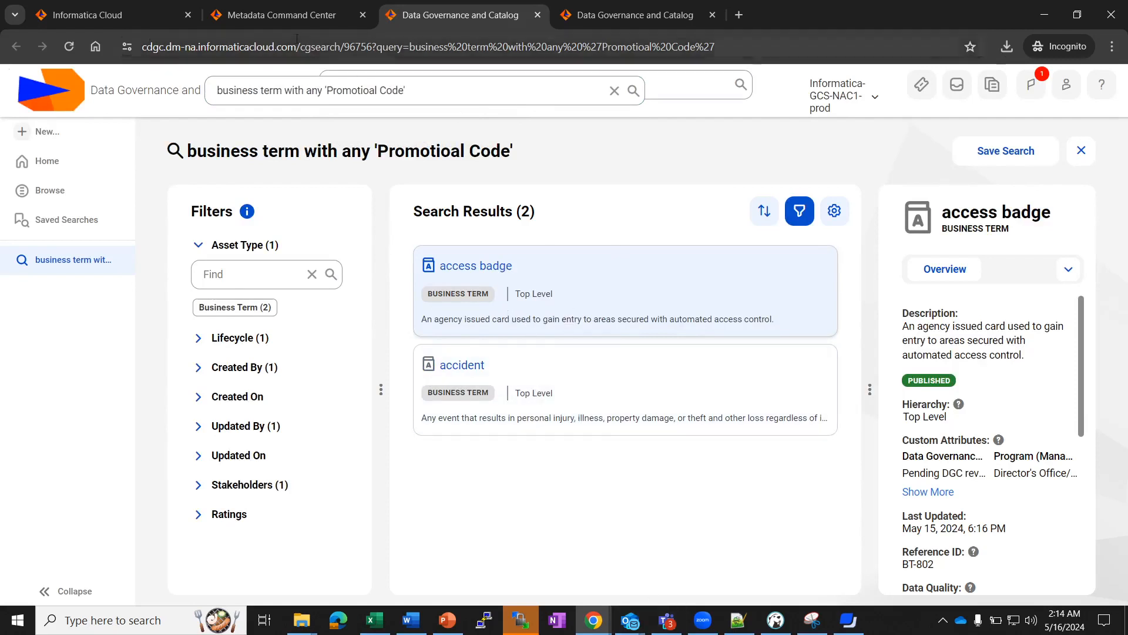
click(253, 16)
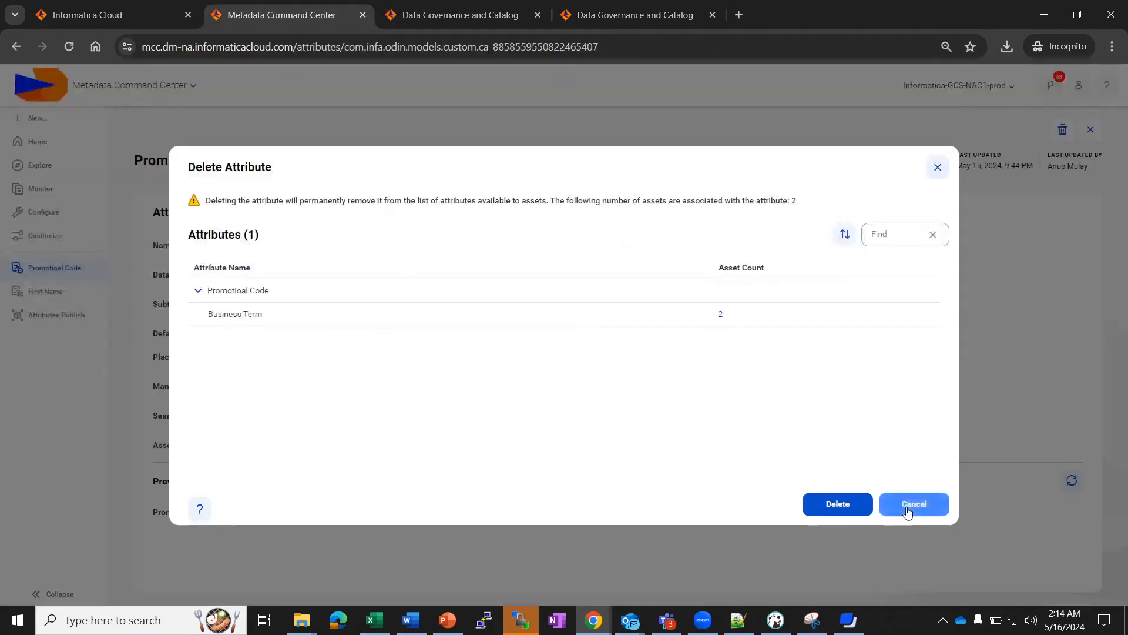
click(908, 510)
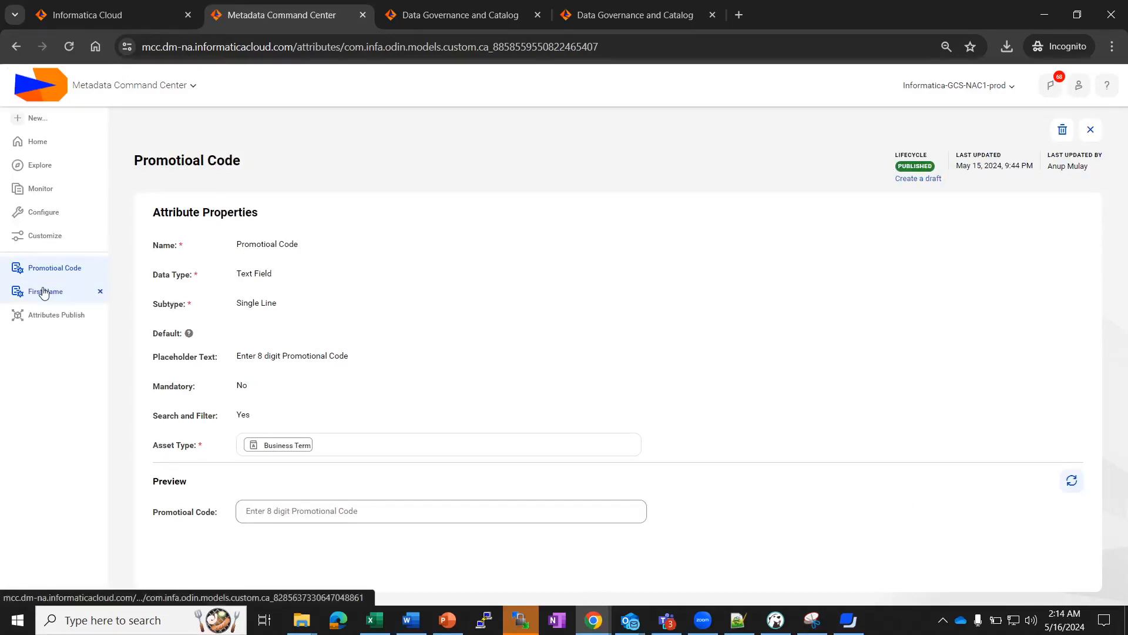
click(59, 240)
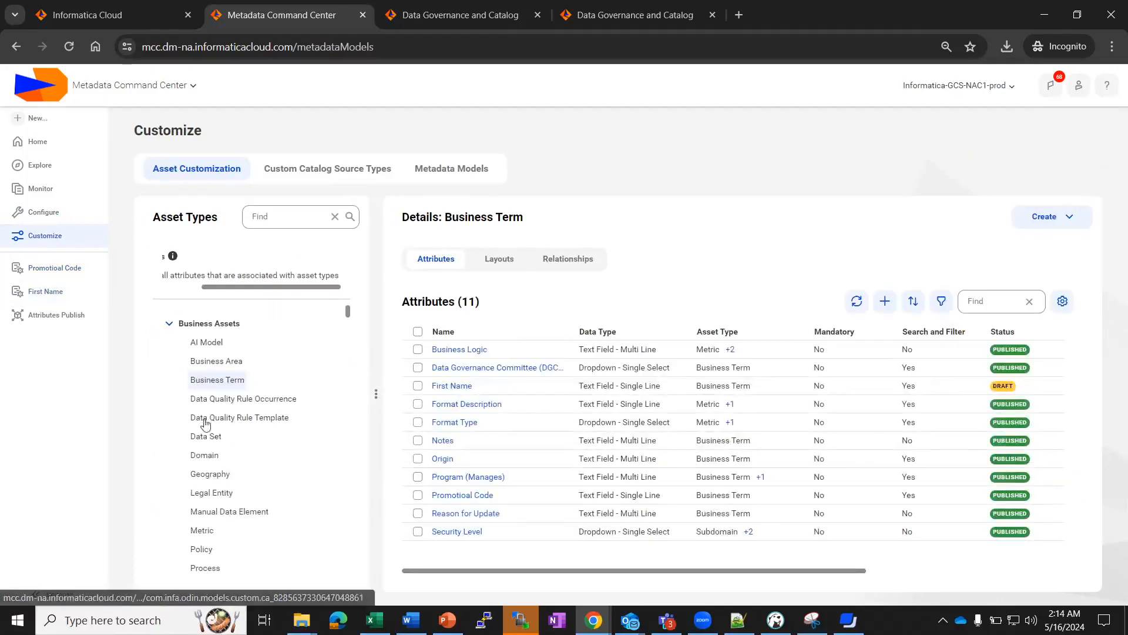
Review the Cost attribute defined for the Metric asset type.
click(213, 535)
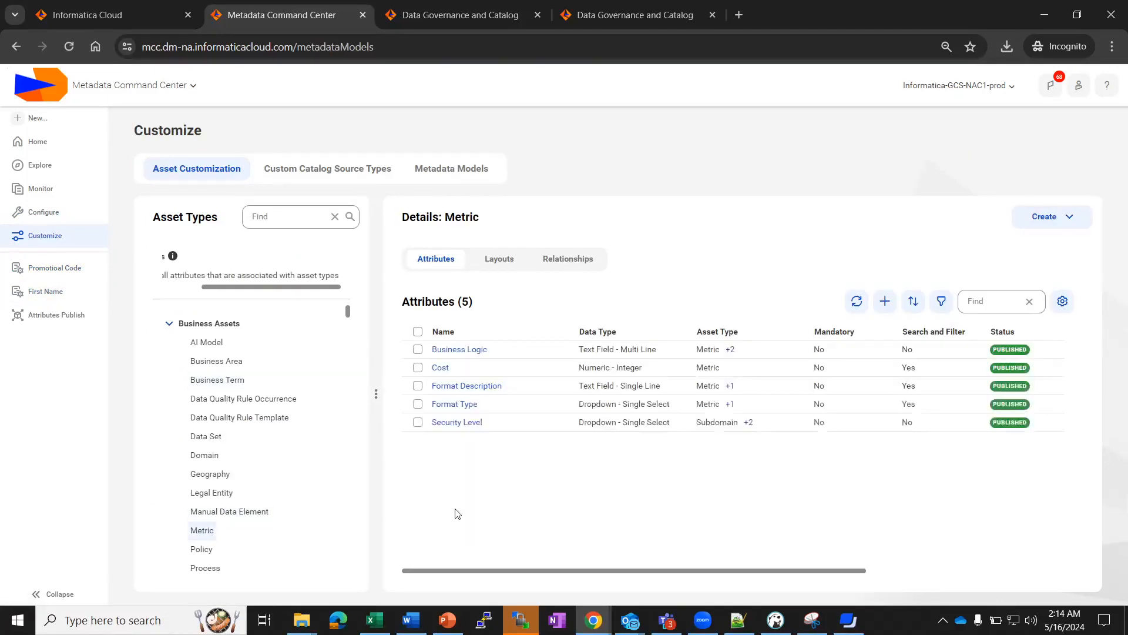
mouse_move(819, 574)
mouse_down()
mouse_move(903, 577)
mouse_move(822, 578)
mouse_up()
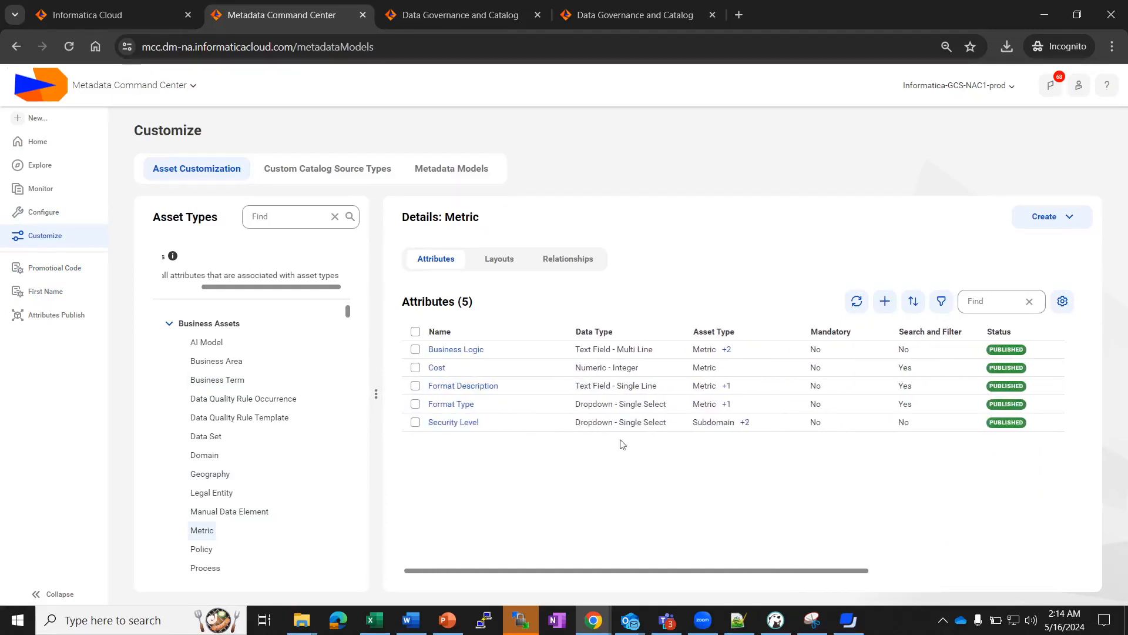
click(437, 368)
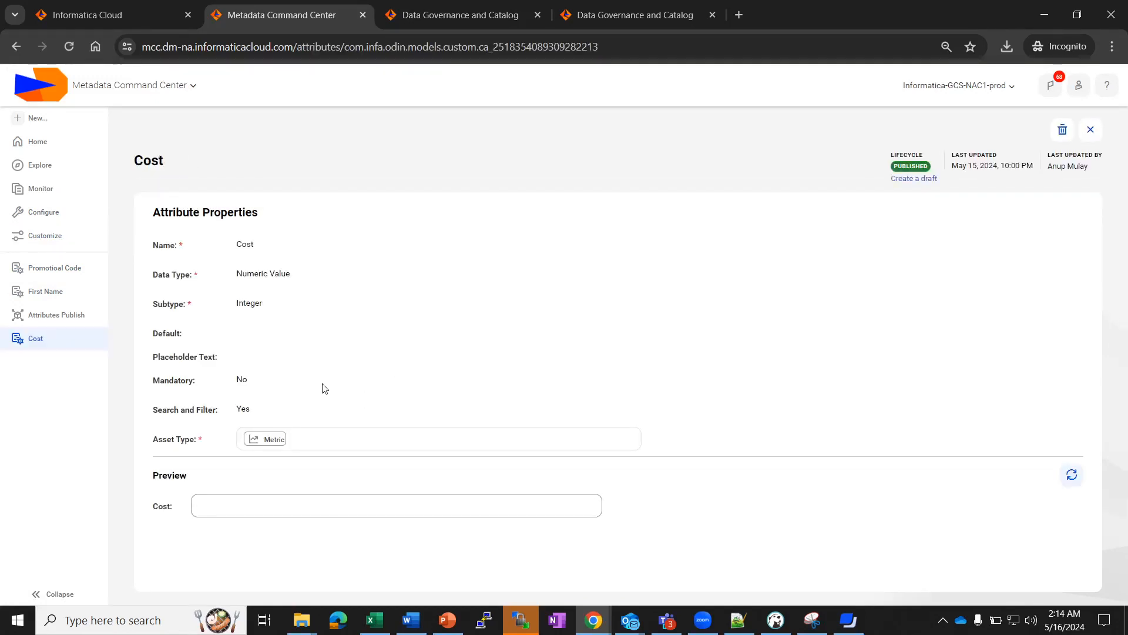
Open the Total Revenue metric in the Data Governance and Catalog tab.
click(463, 24)
click(607, 18)
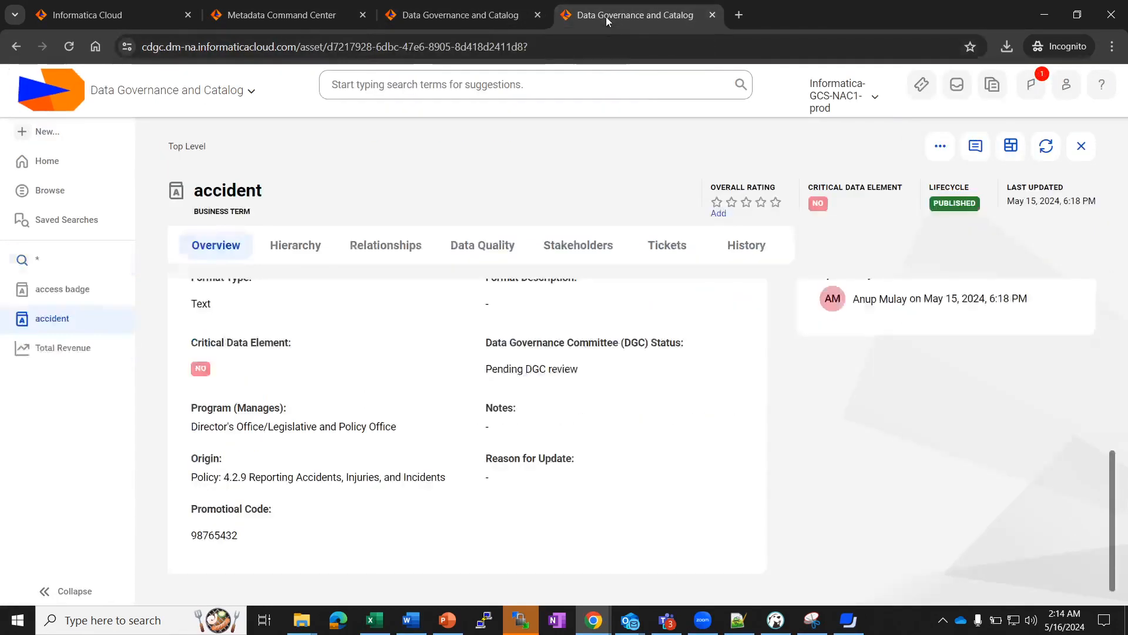
click(71, 356)
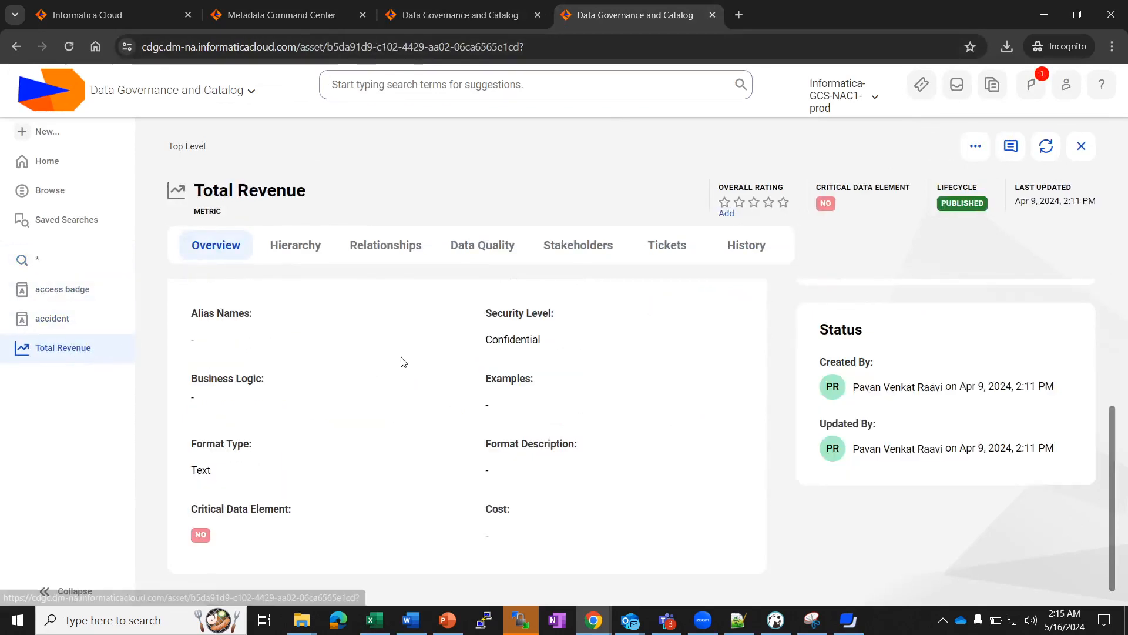
Set Total Revenue's Cost attribute to 11 using the spinner and save the change.
scroll(627, 463, up, 5)
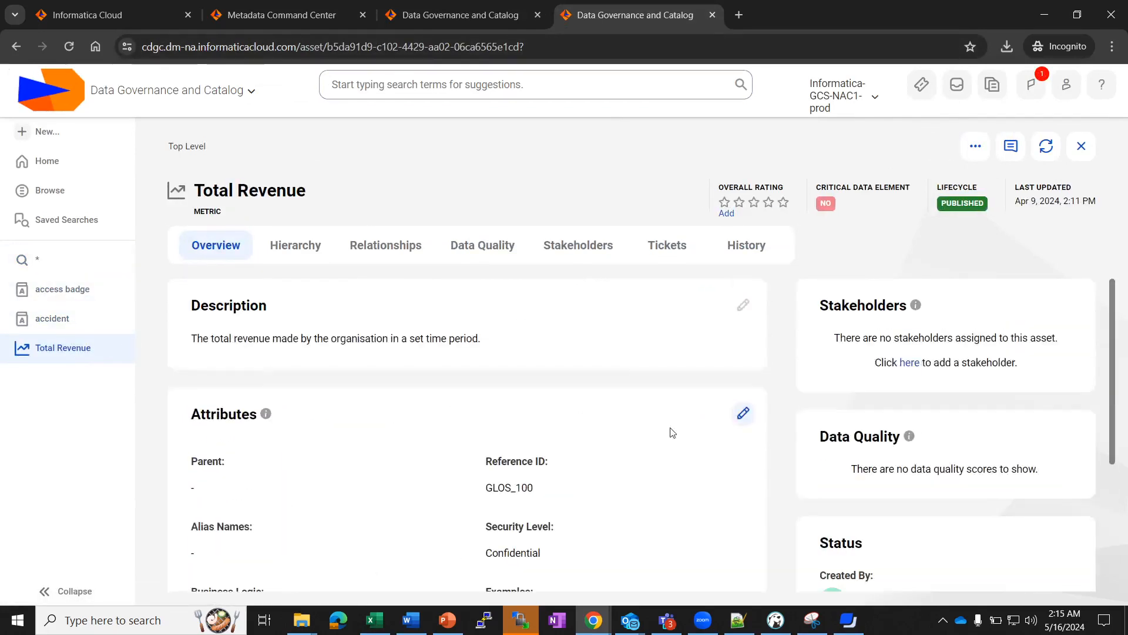
click(742, 413)
scroll(708, 433, down, 5)
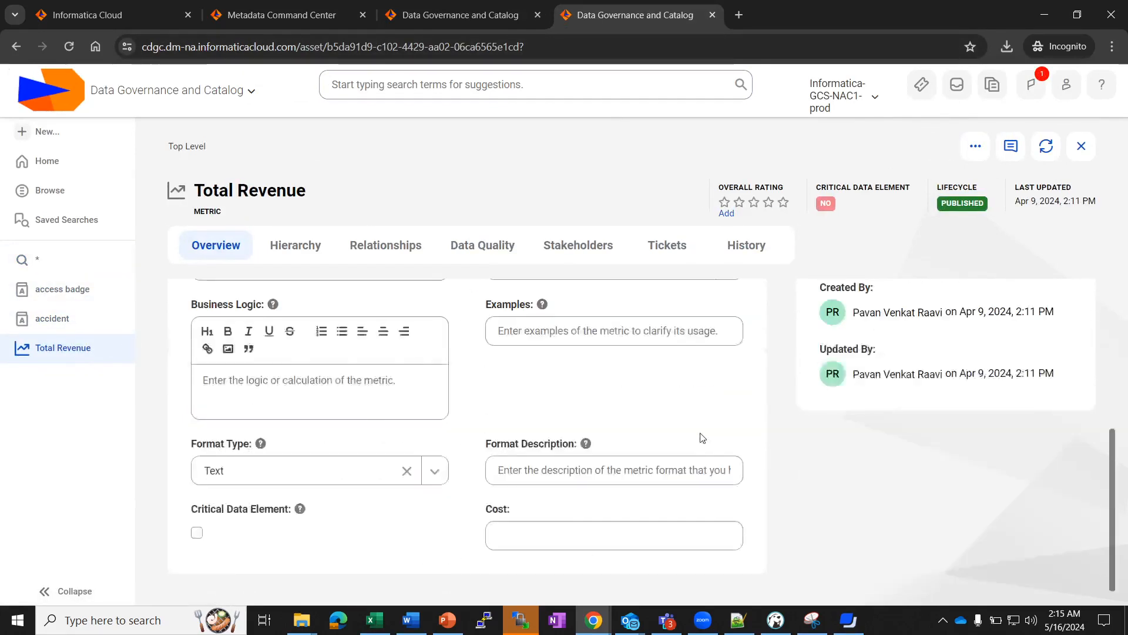
click(615, 534)
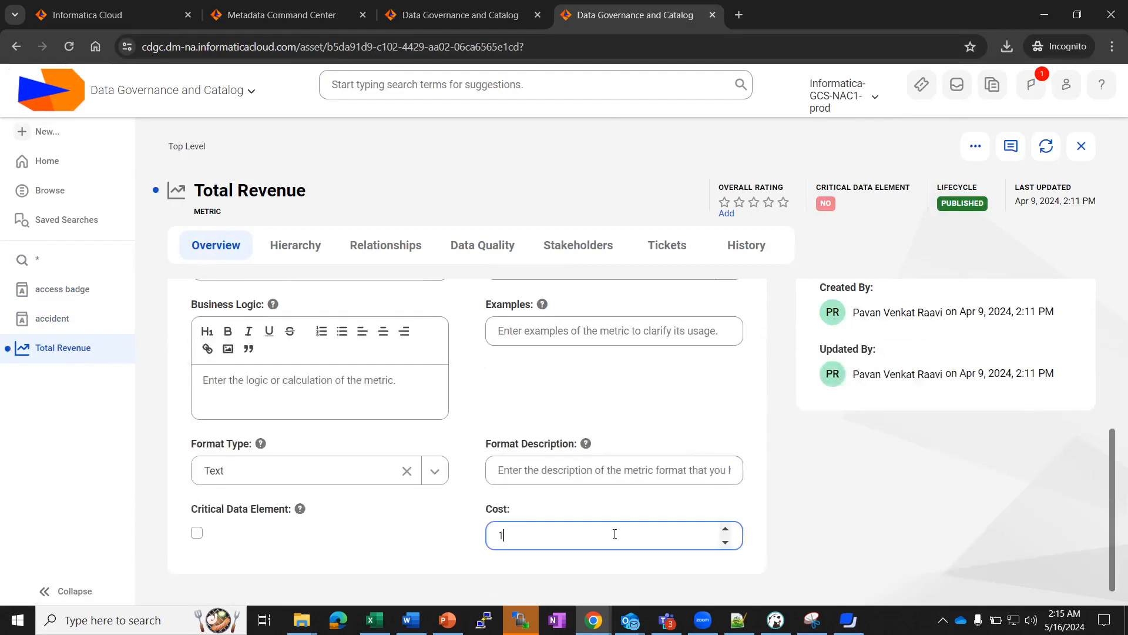
click(727, 545)
click(727, 544)
click(727, 545)
click(728, 533)
click(728, 532)
click(728, 532)
click(728, 532)
scroll(590, 499, up, 5)
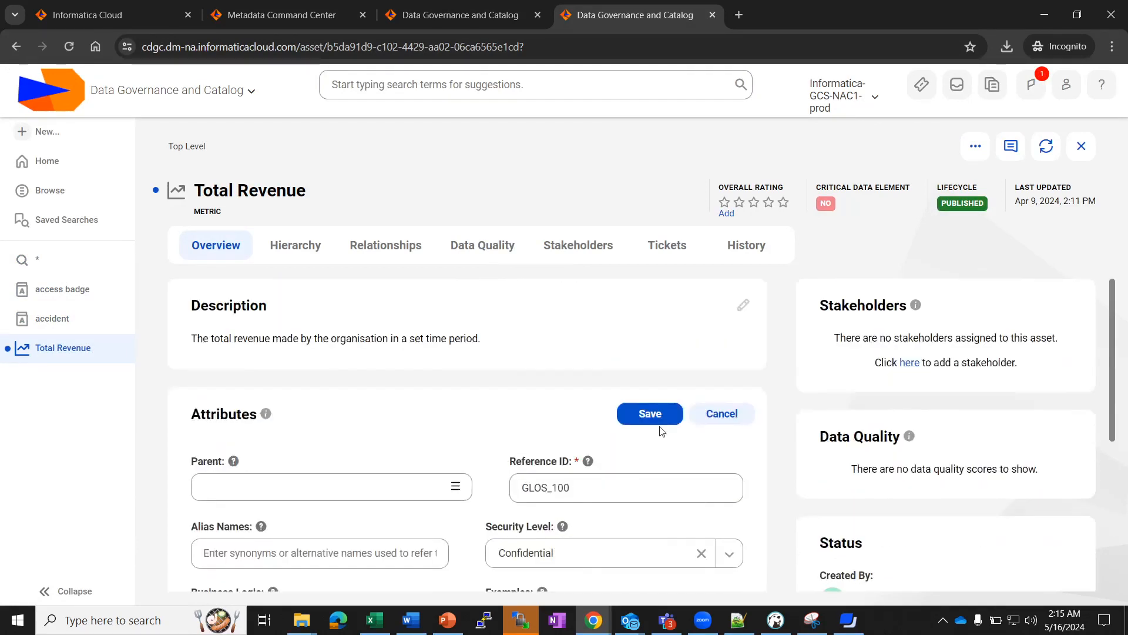
click(659, 415)
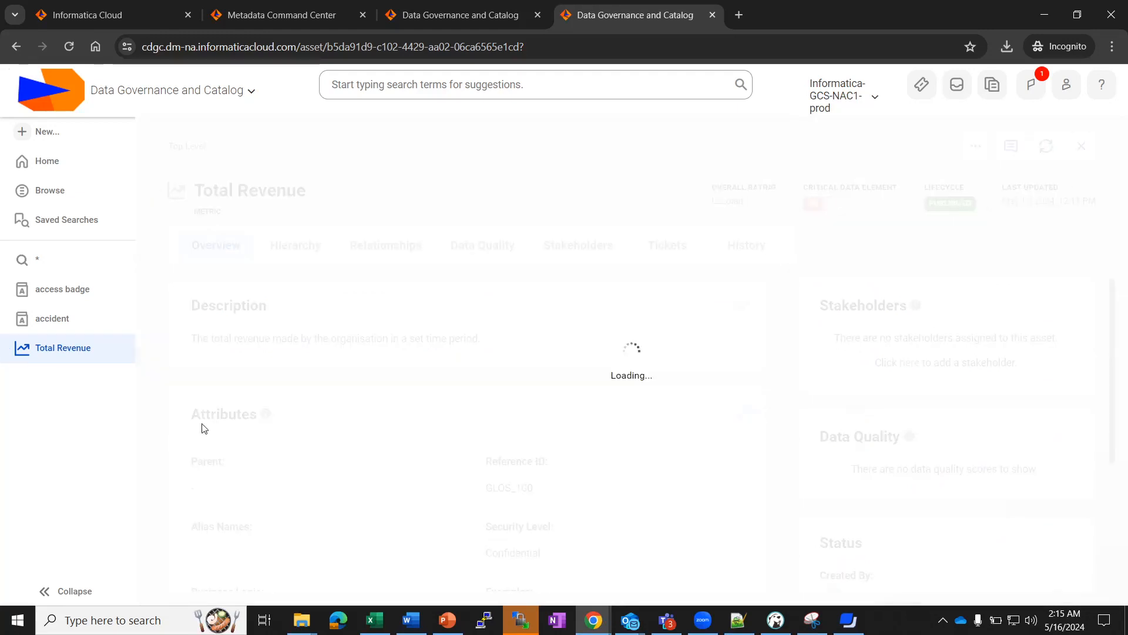
click(430, 6)
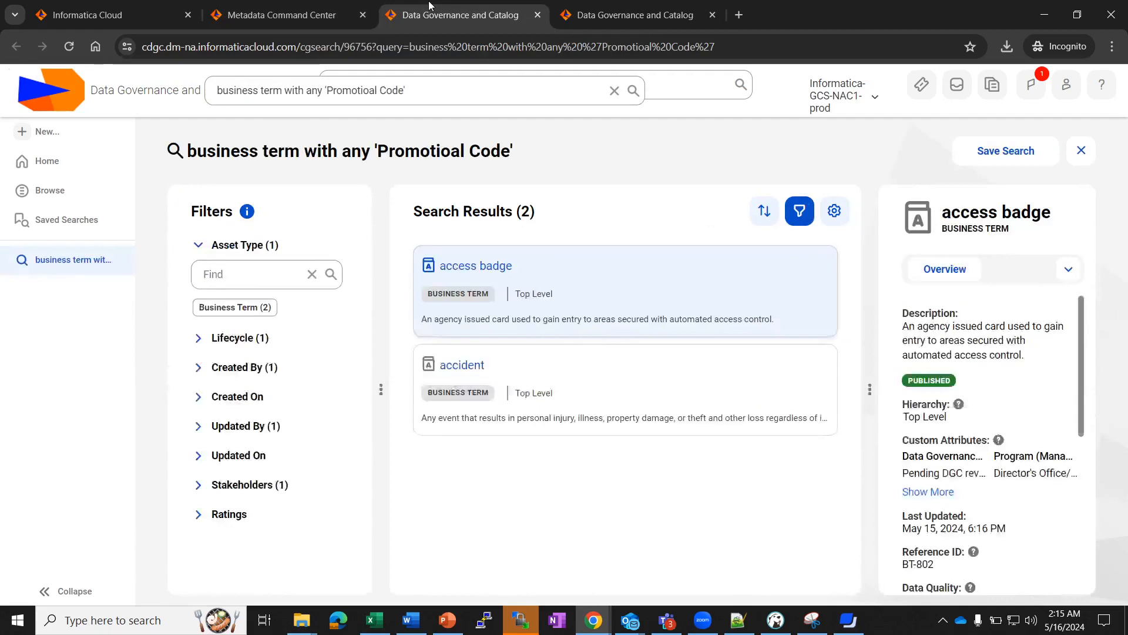
Under Business Term in Customize, open the Data Governance Committee (DGC) Status attribute.
click(273, 9)
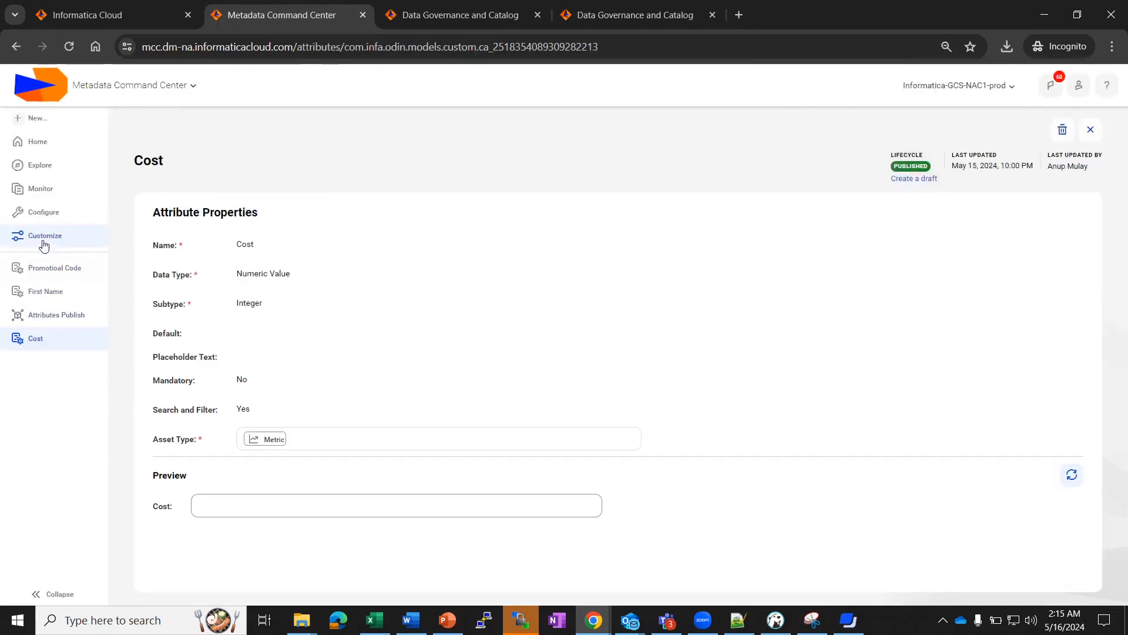
click(44, 235)
click(227, 378)
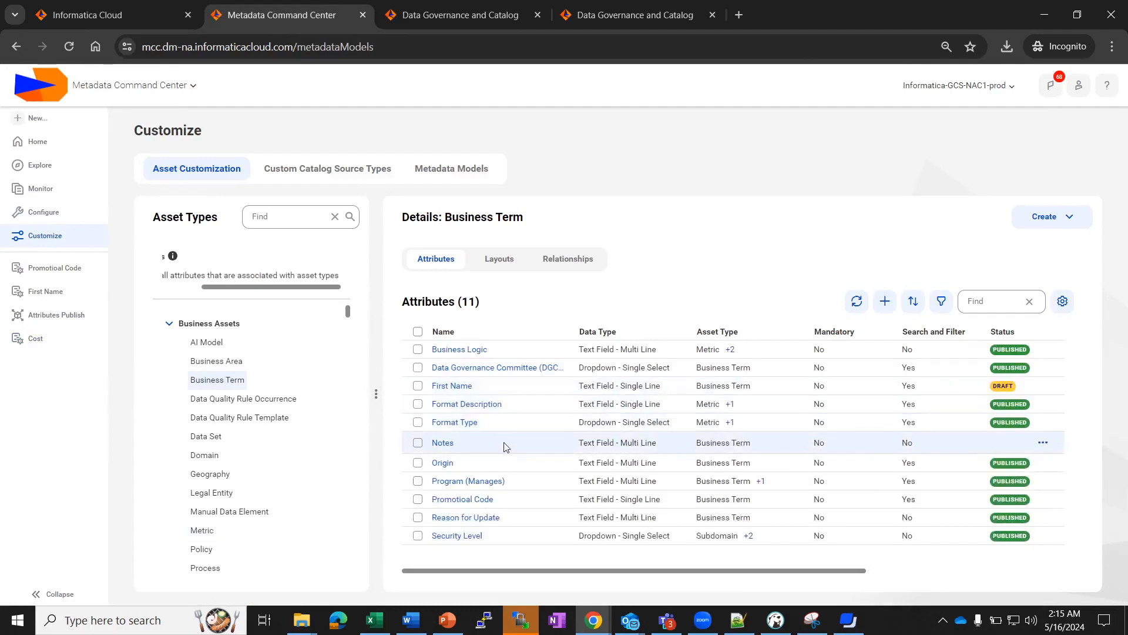
click(491, 370)
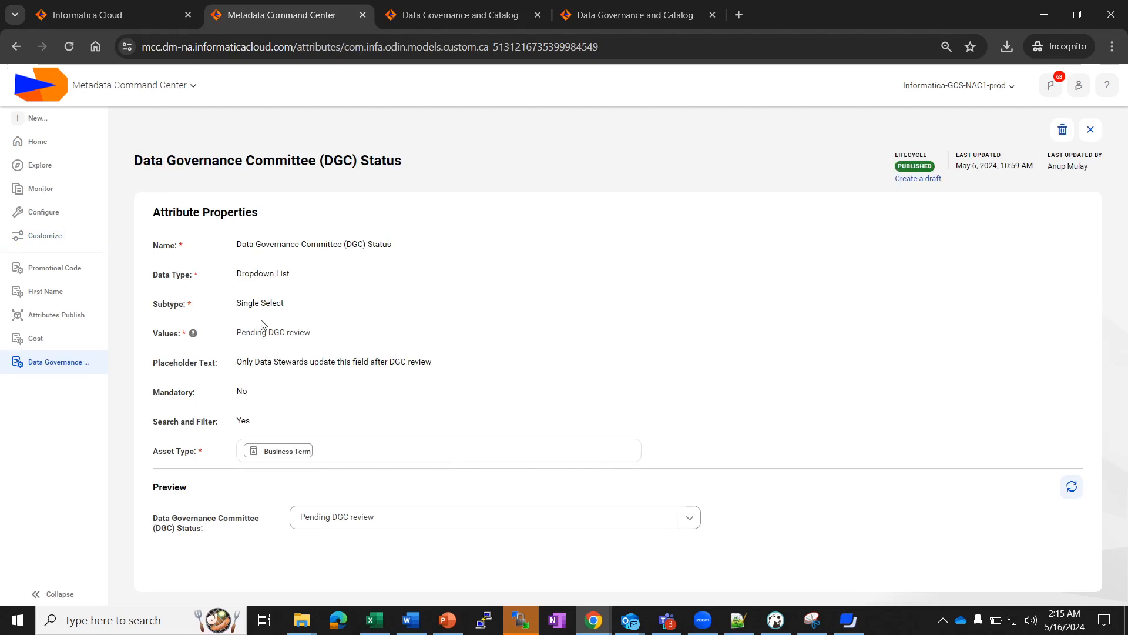
In a draft of DGC Status, add then delete the 'DGC Pending' value and republish.
click(912, 178)
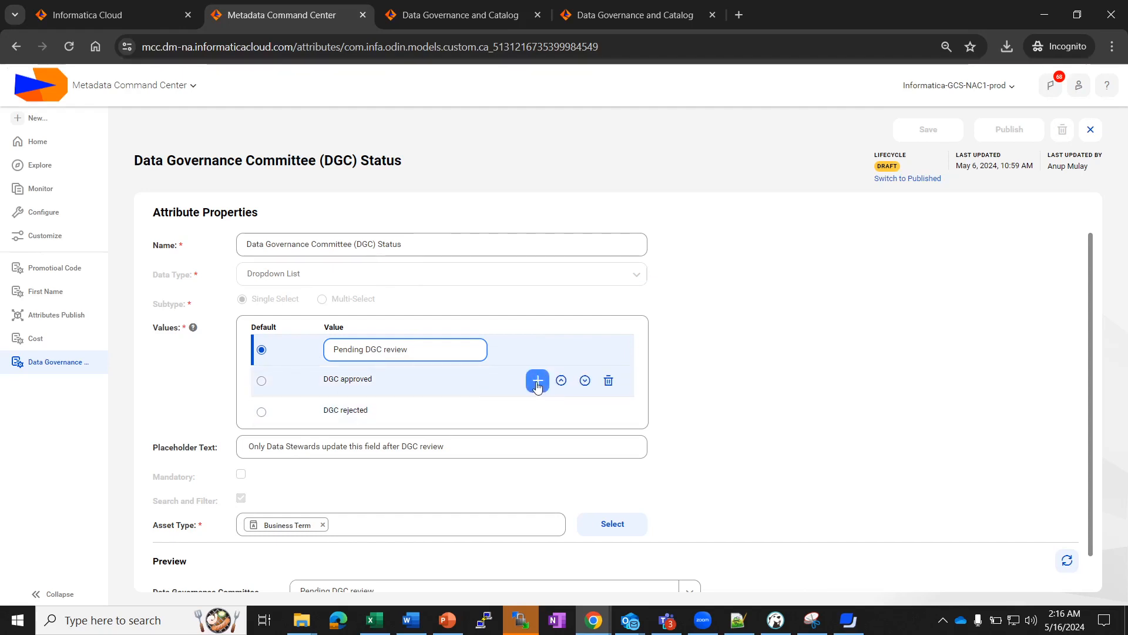
click(537, 382)
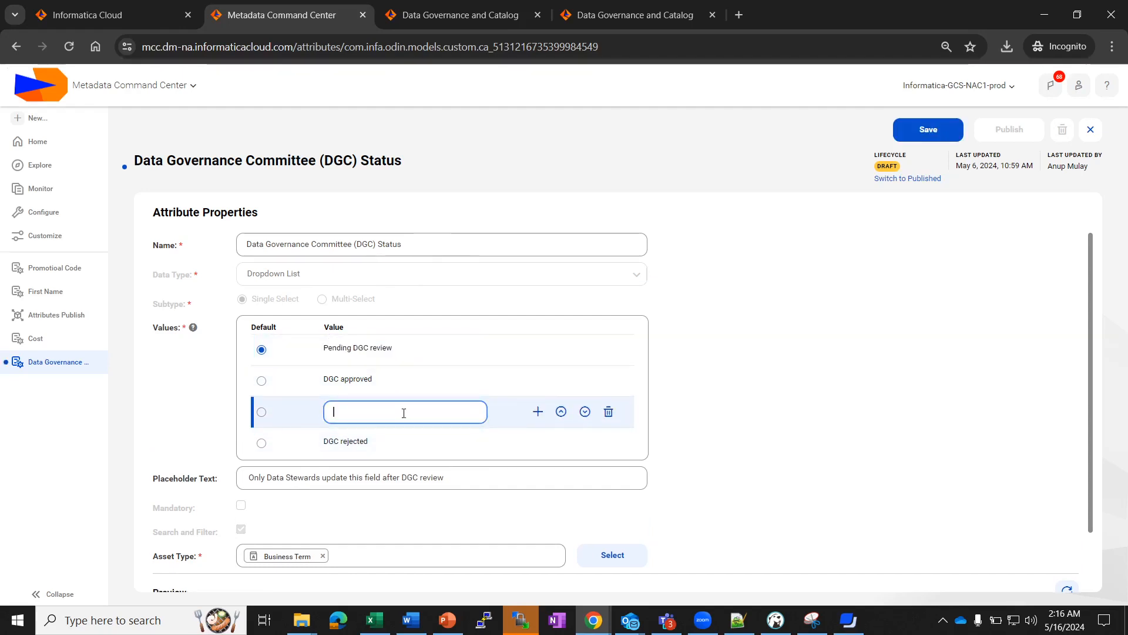
text(D)
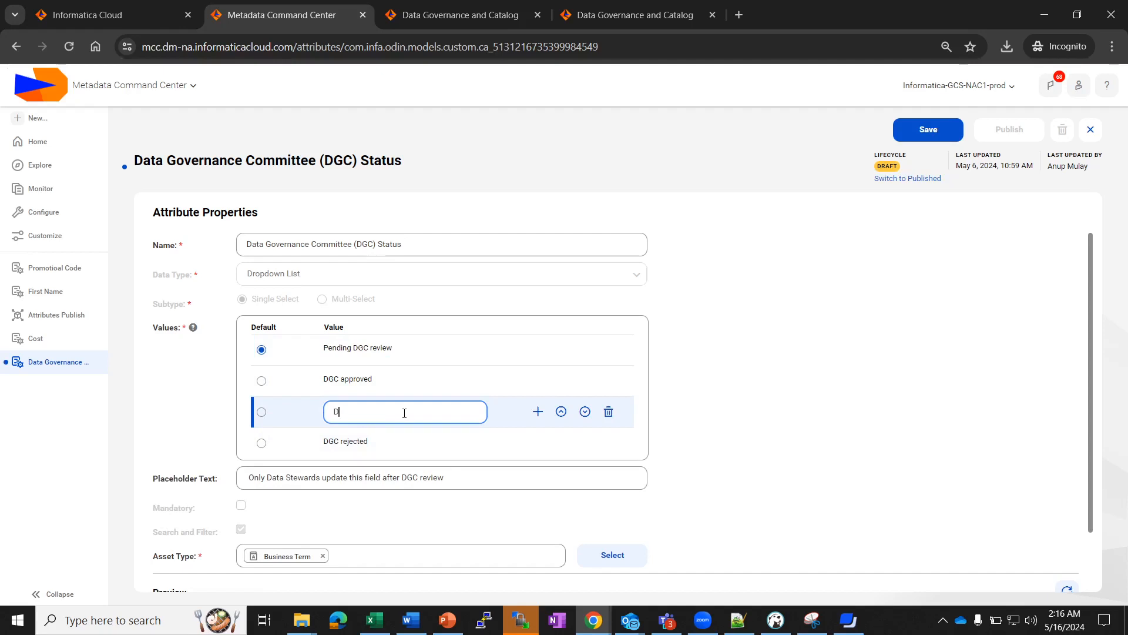
text(GC Pending)
click(561, 412)
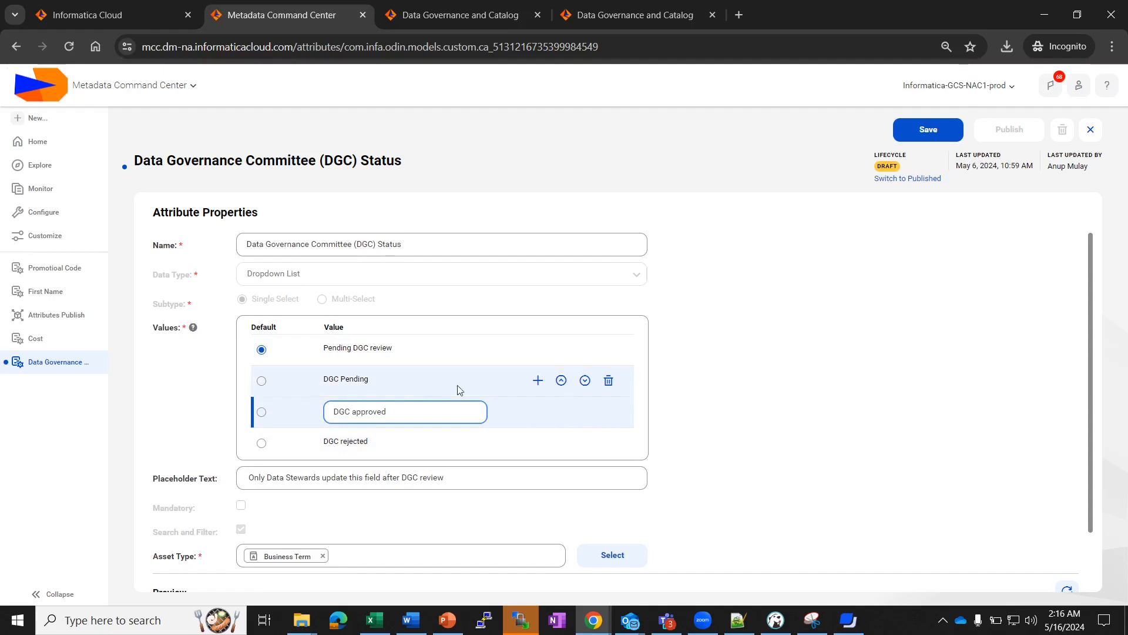
click(585, 380)
click(608, 413)
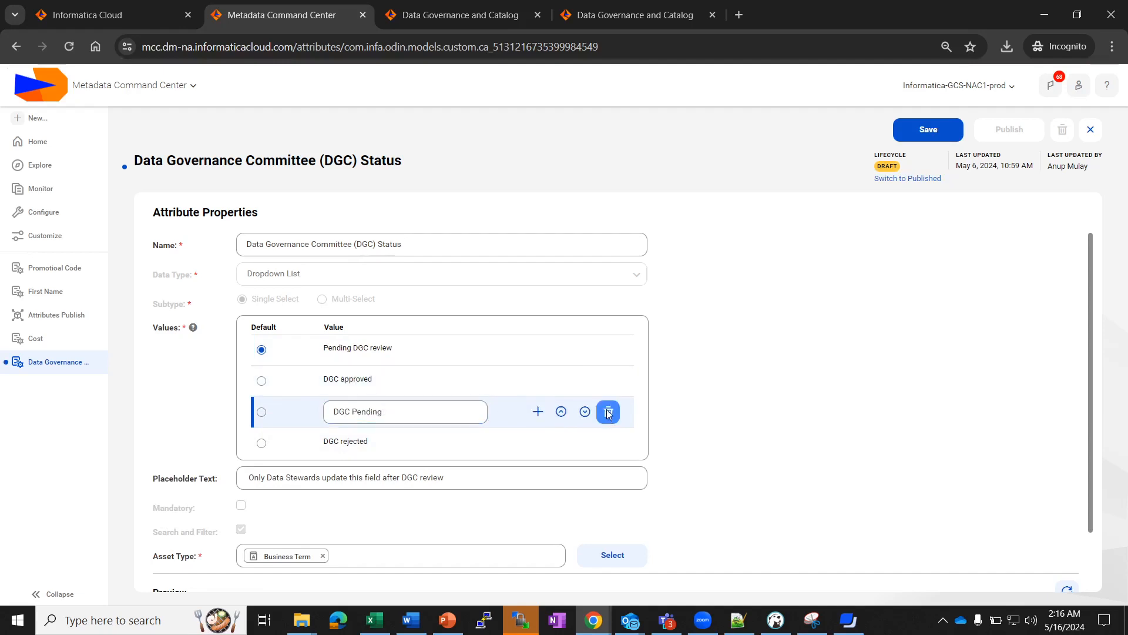
click(693, 395)
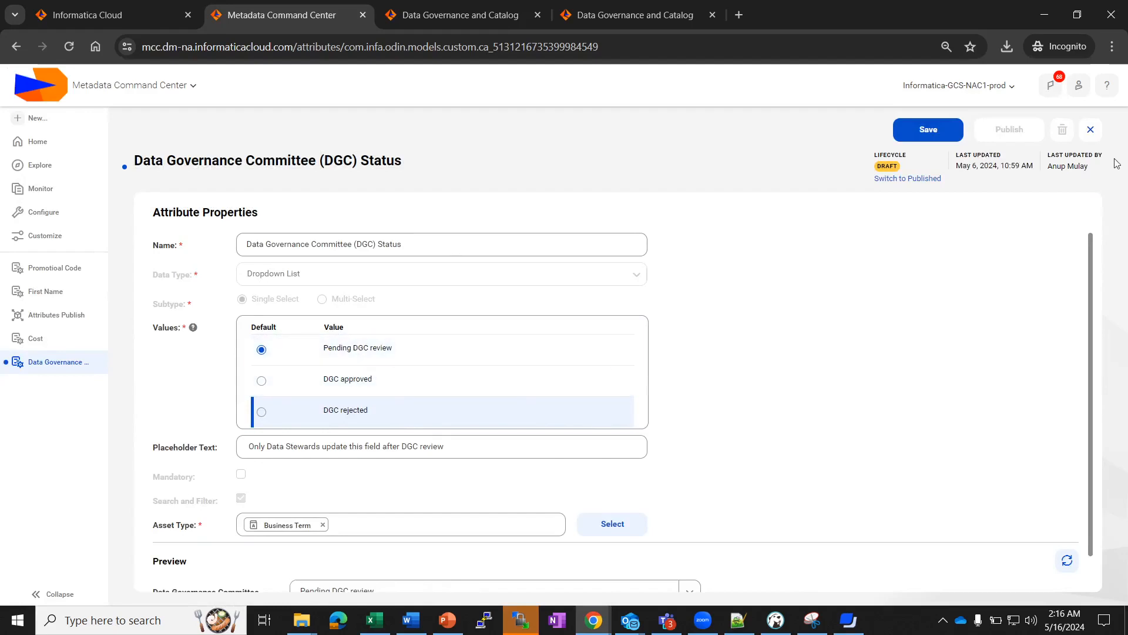
click(924, 179)
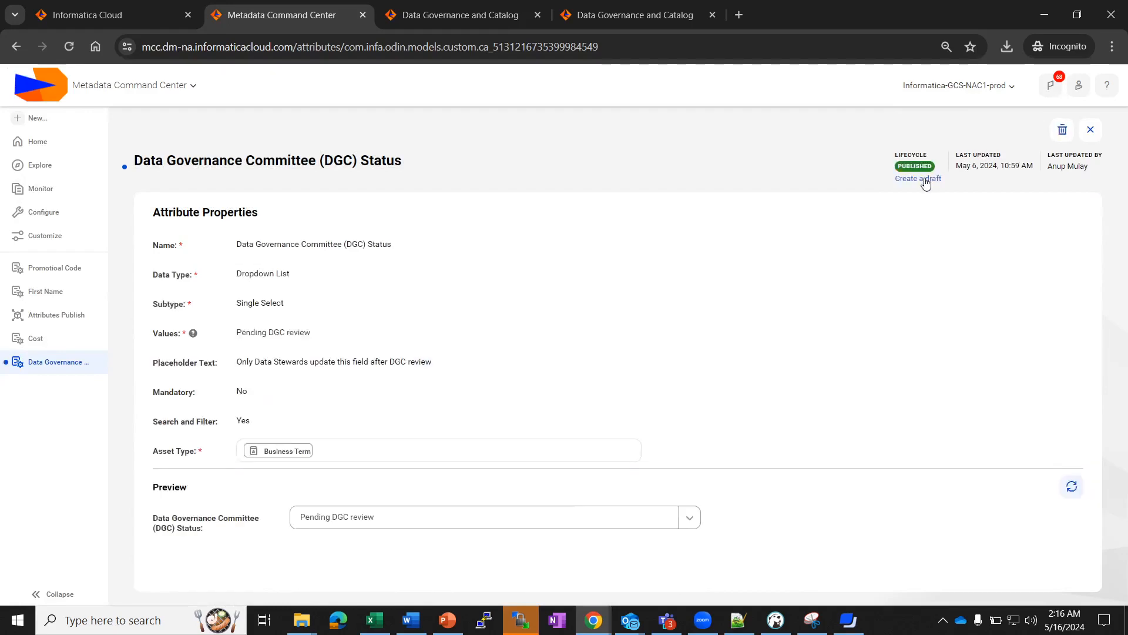
Try deleting 'Pending DGC review', view its 726 business terms, and dismiss the cannot-delete warning.
click(924, 179)
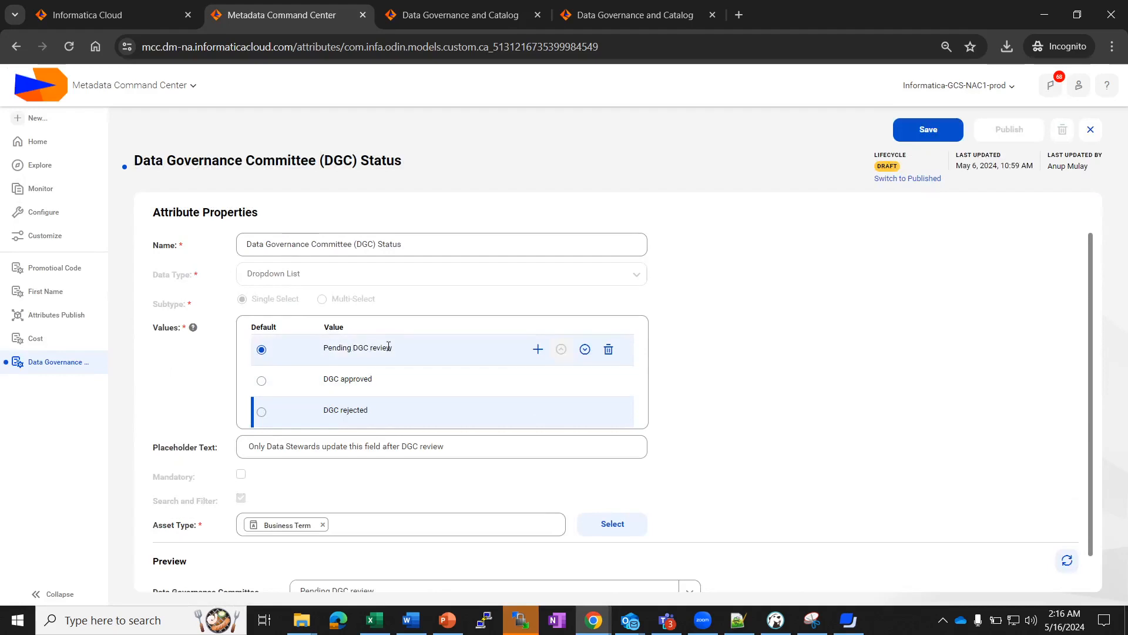
click(609, 349)
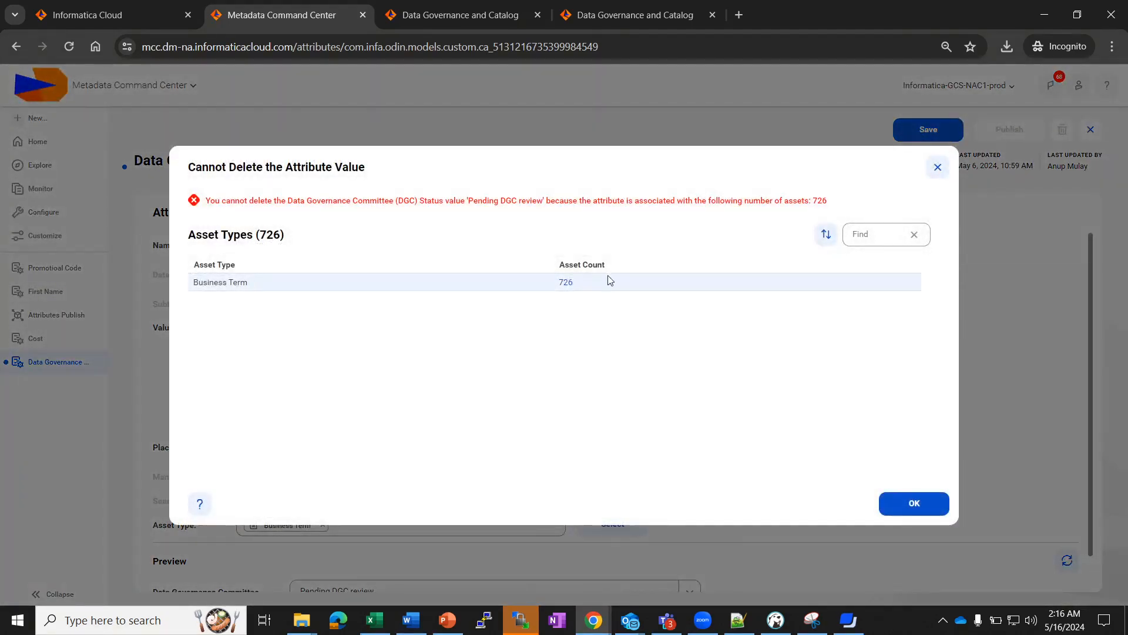
click(568, 283)
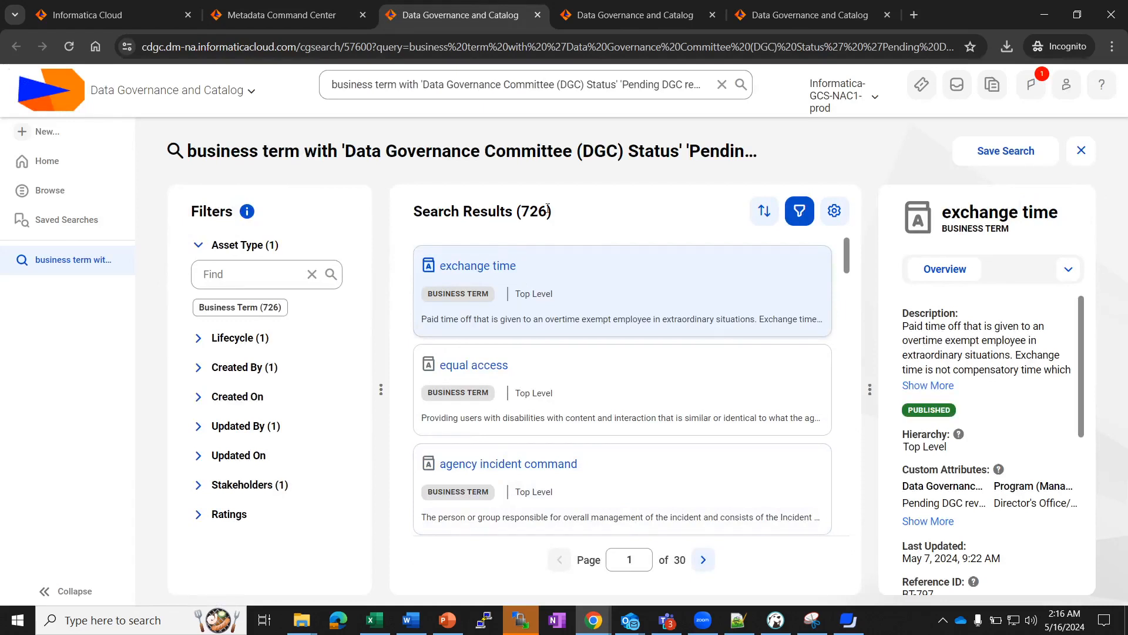
click(271, 4)
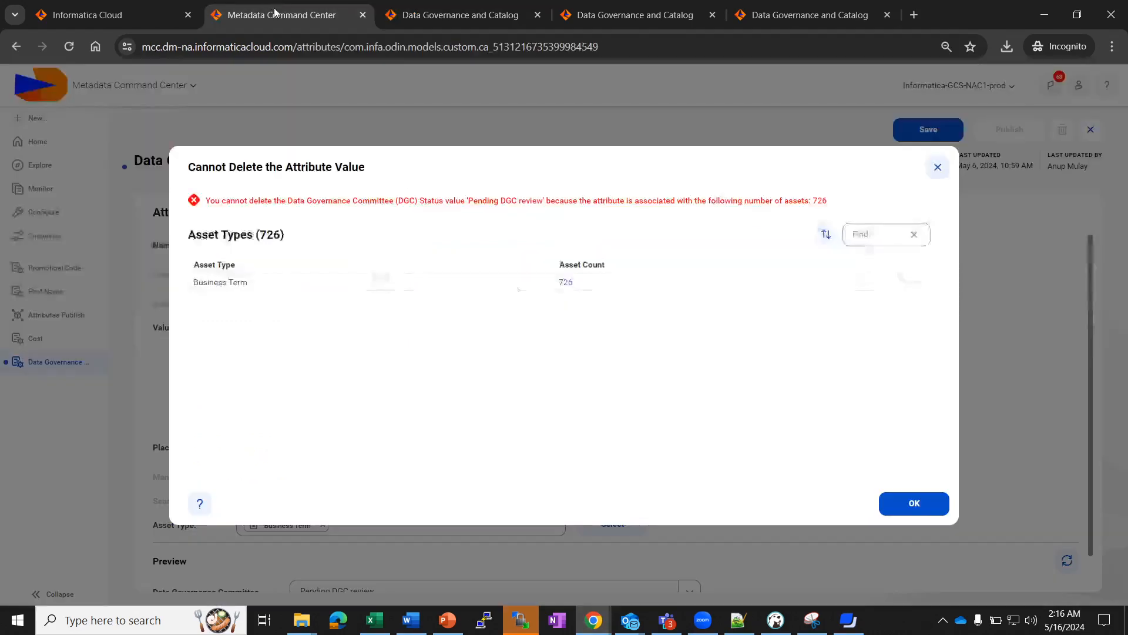
click(926, 508)
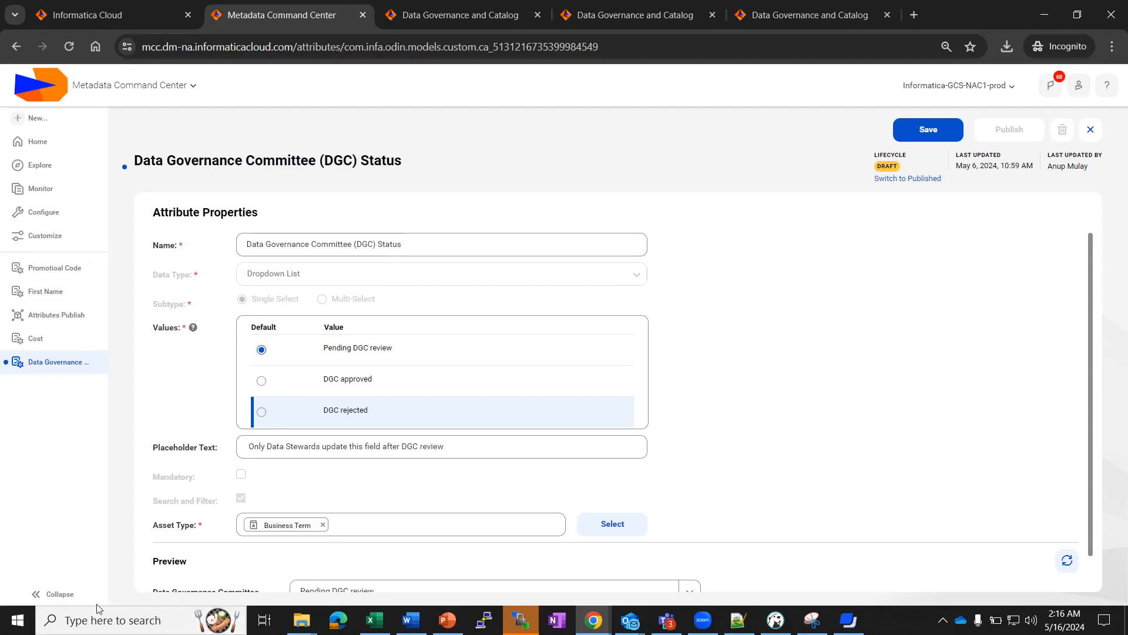
click(44, 235)
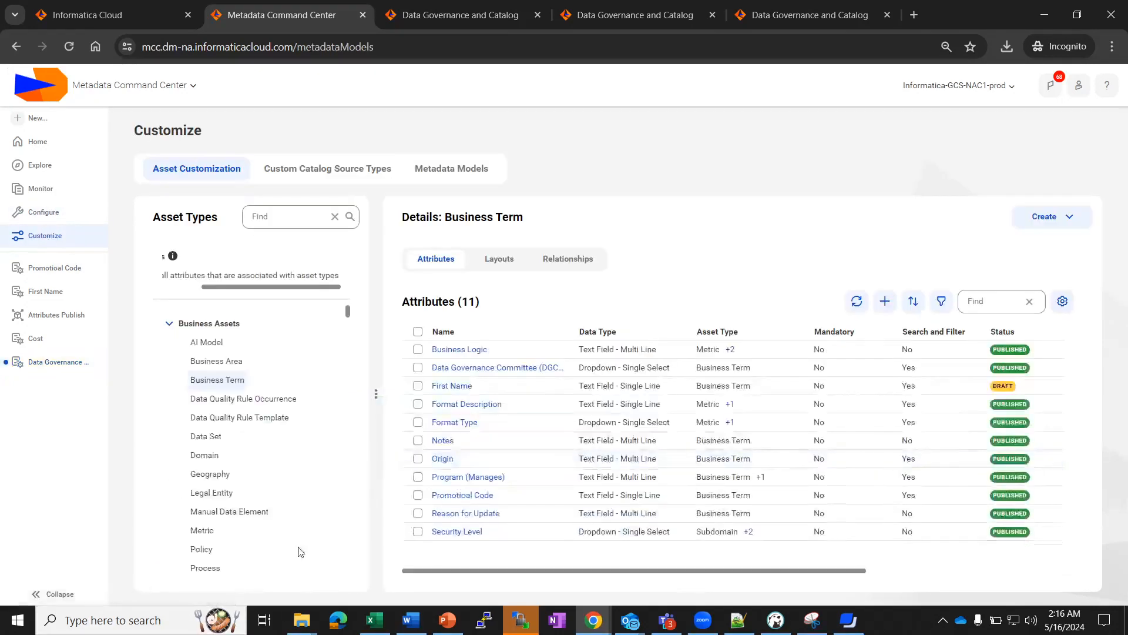
Select the Policy asset type and open its Discard Date attribute details.
click(201, 549)
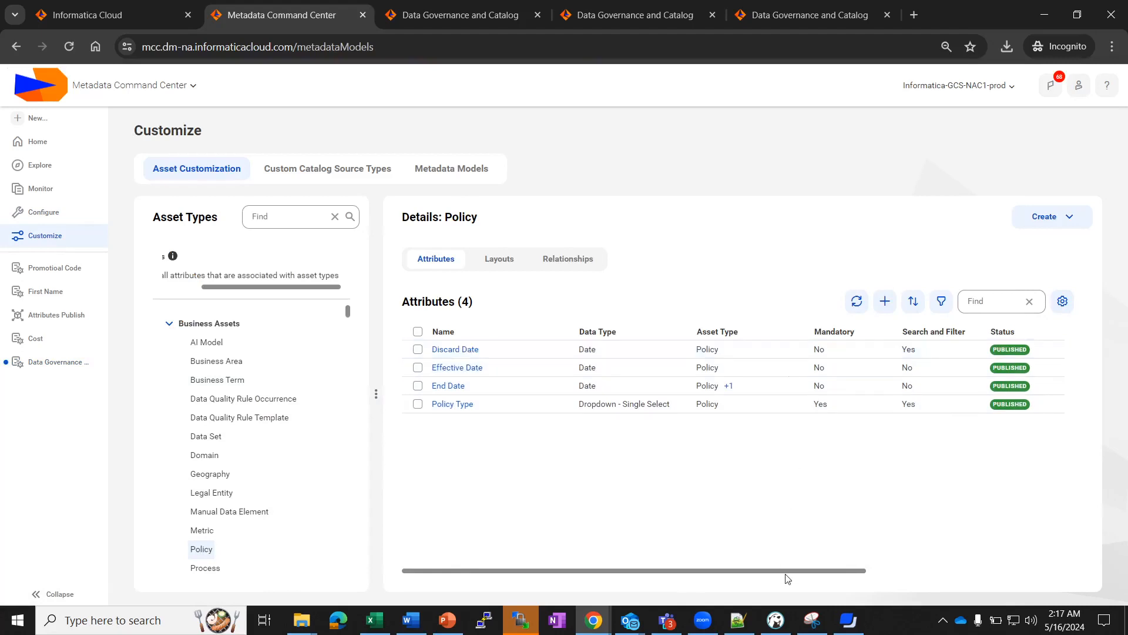
mouse_move(844, 574)
mouse_down()
mouse_move(1052, 569)
mouse_move(846, 571)
mouse_up()
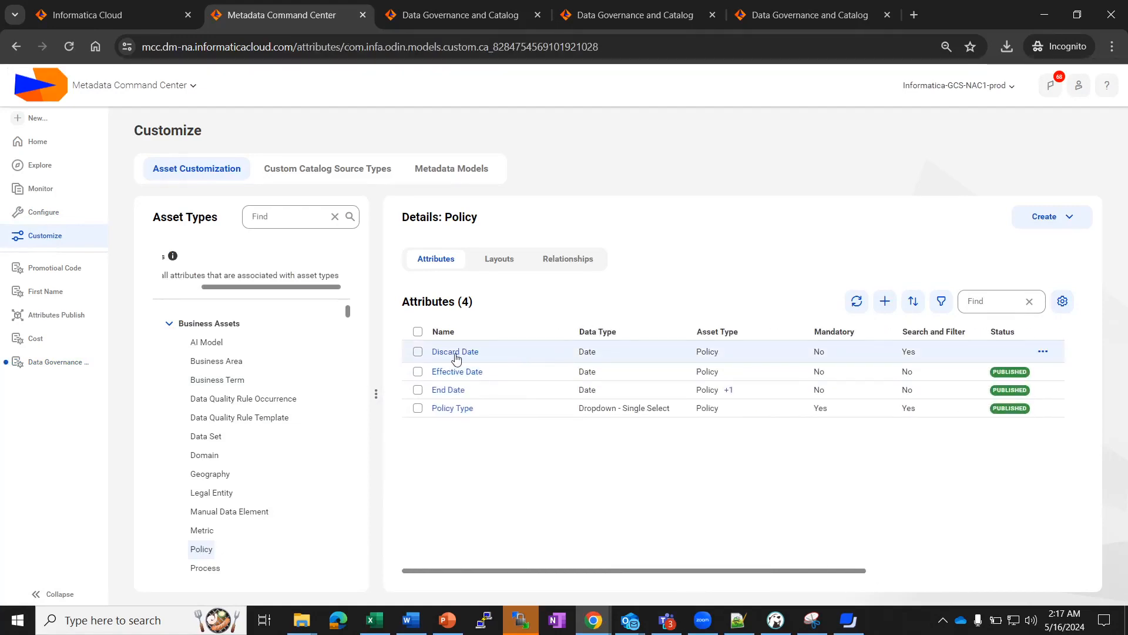
click(455, 352)
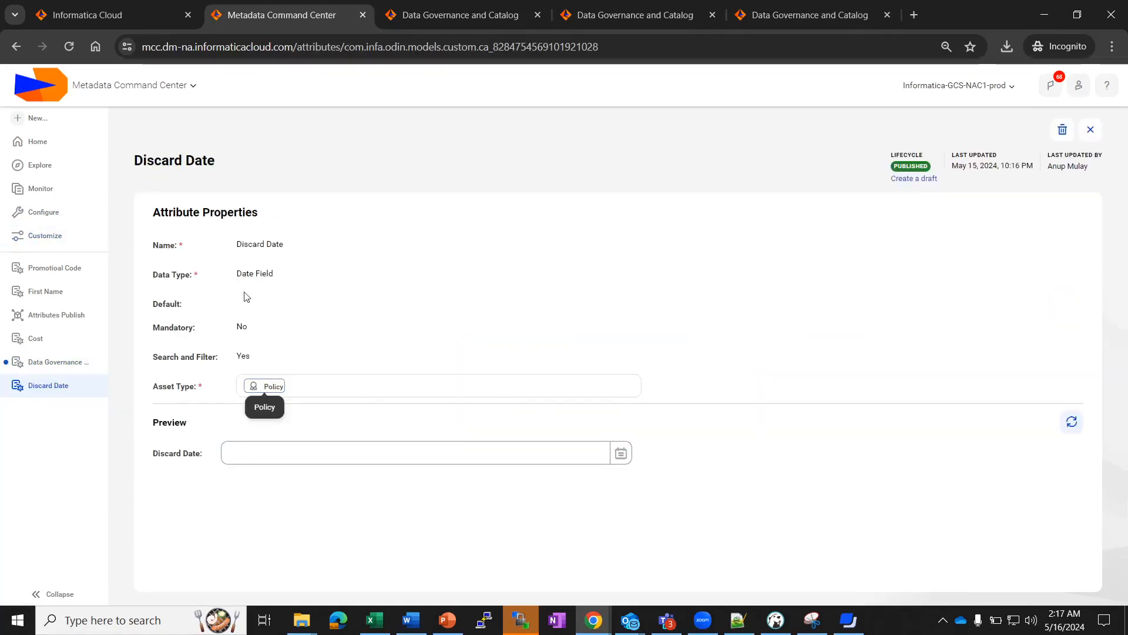
Filter the all-assets search from Metric to the Policy asset type, listing 10 policies.
click(472, 21)
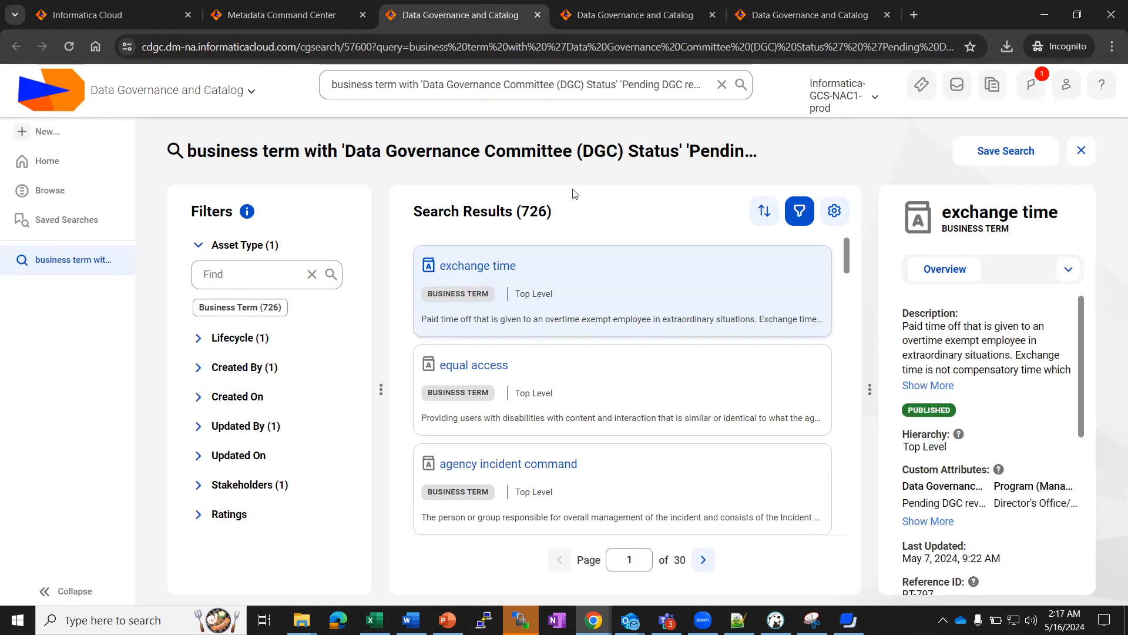
click(620, 20)
click(735, 21)
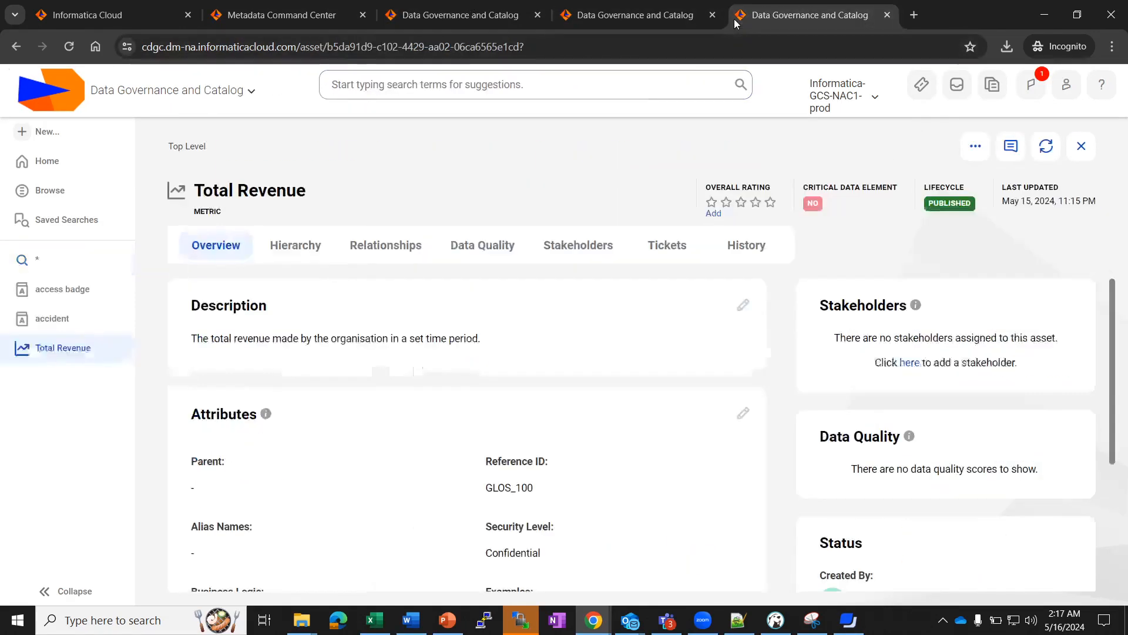
click(32, 259)
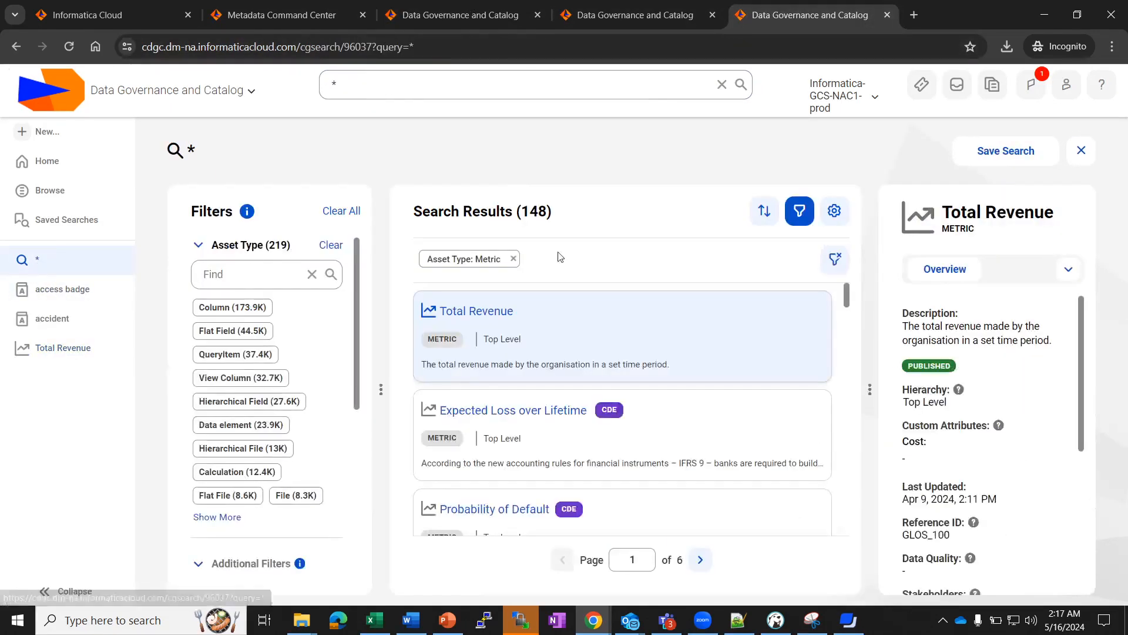
click(513, 259)
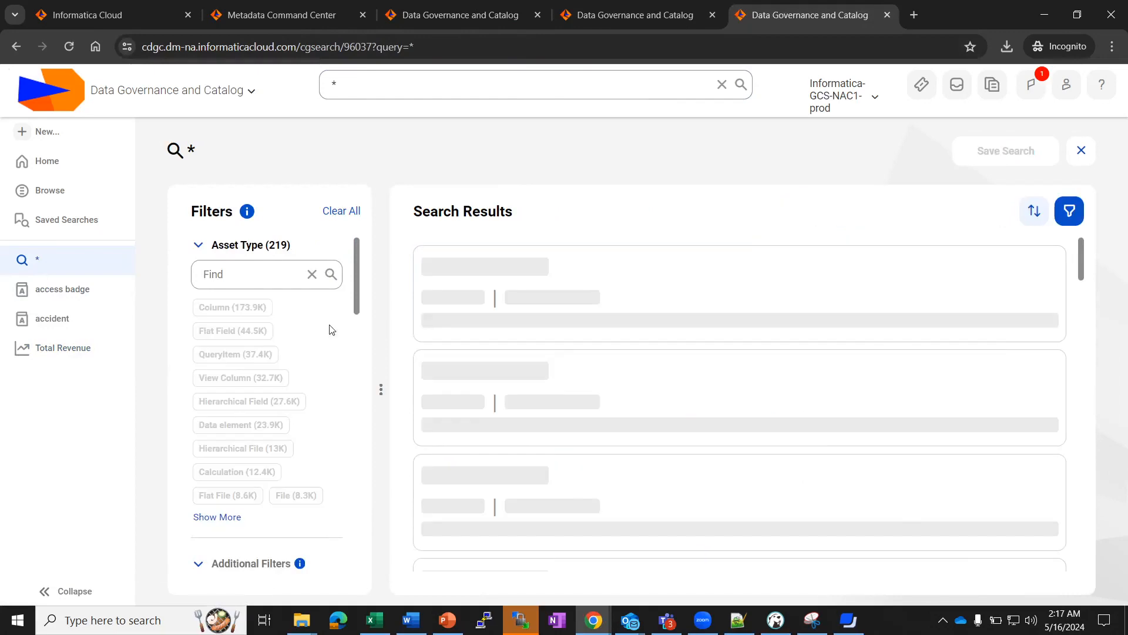
click(214, 515)
click(756, 202)
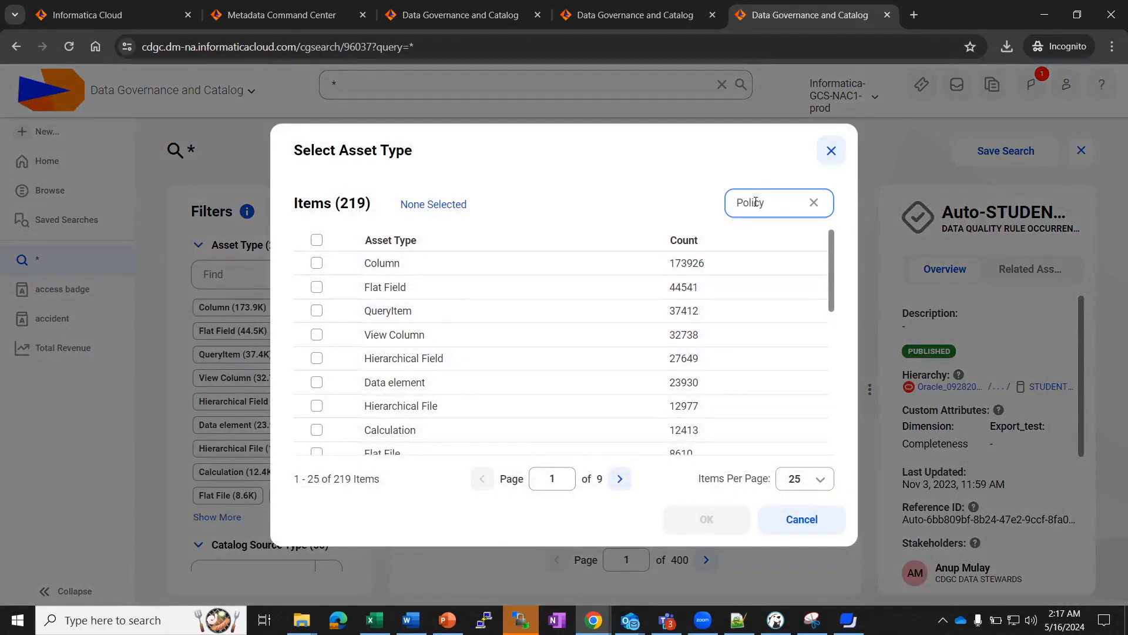
click(316, 262)
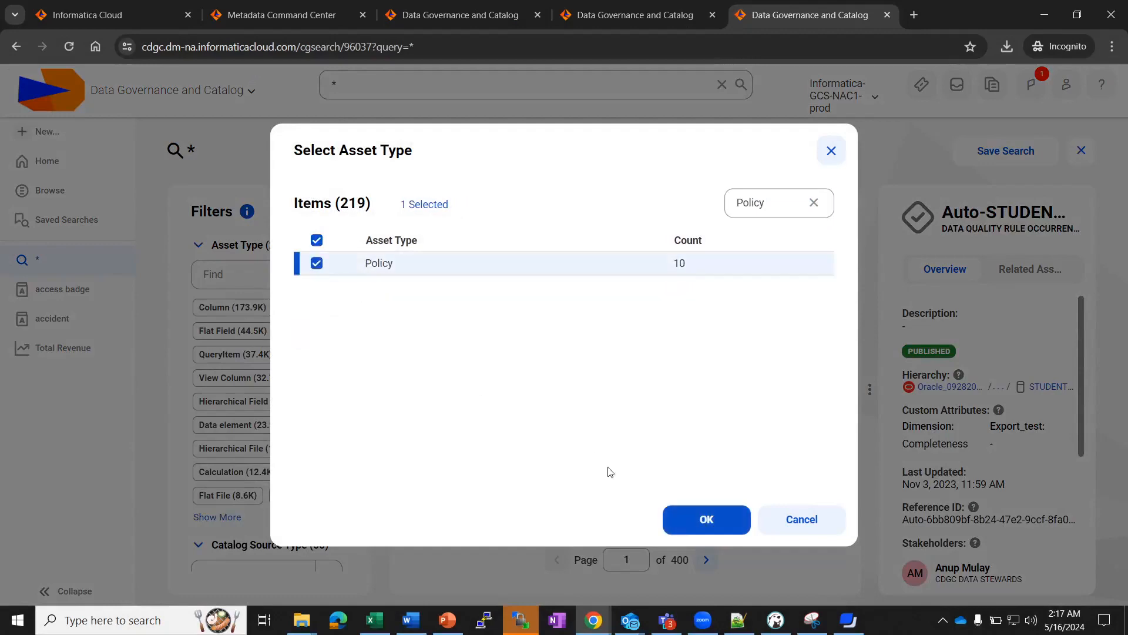
click(705, 519)
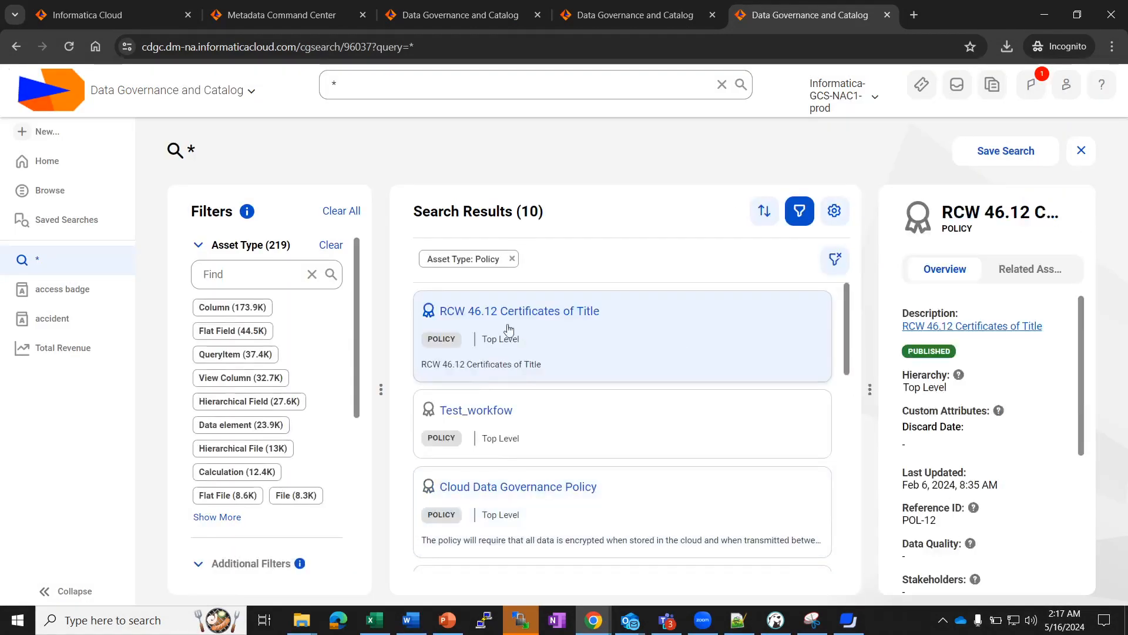
In RCW 46.12 Certificates of Title, set the Discard Date via the calendar, then close it.
click(485, 313)
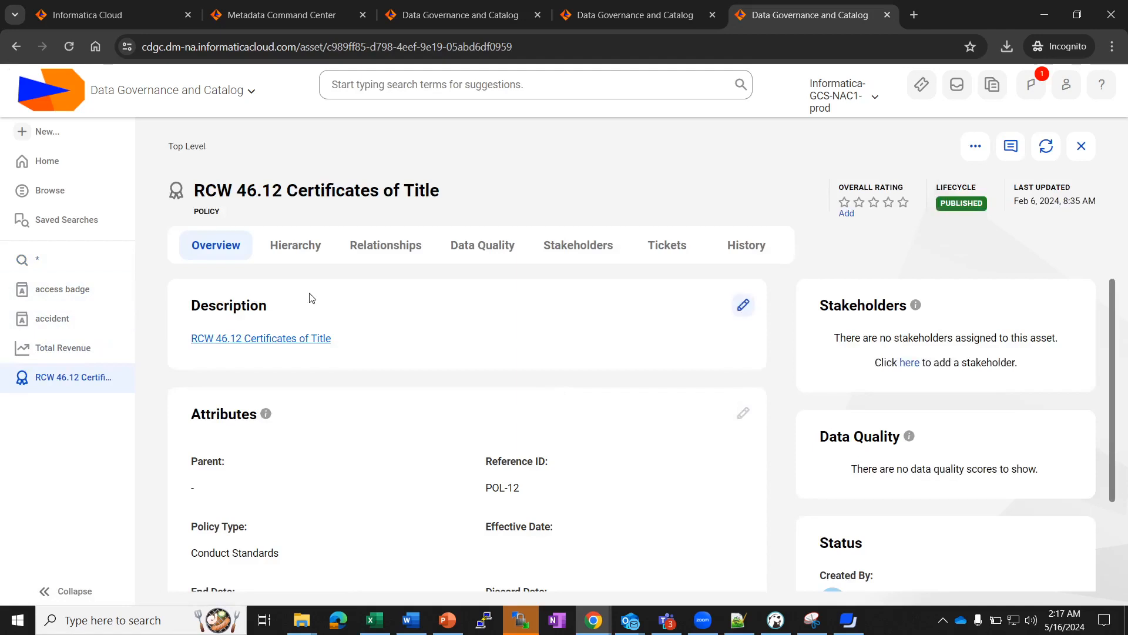
scroll(660, 497, down, 2)
click(744, 290)
click(724, 495)
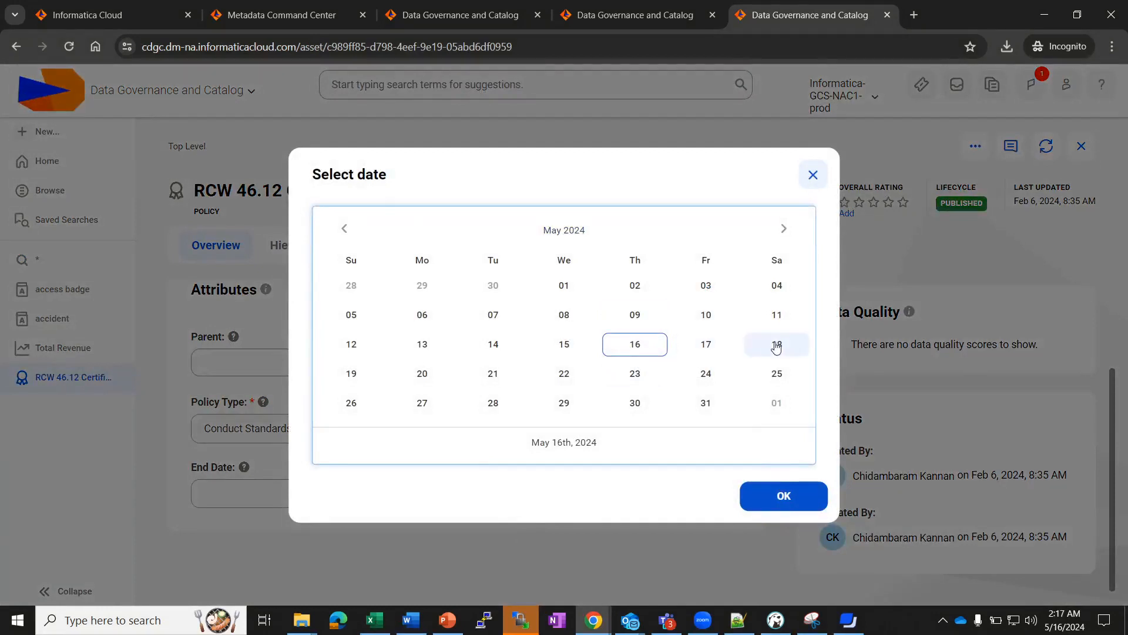
click(804, 495)
scroll(315, 415, up, 2)
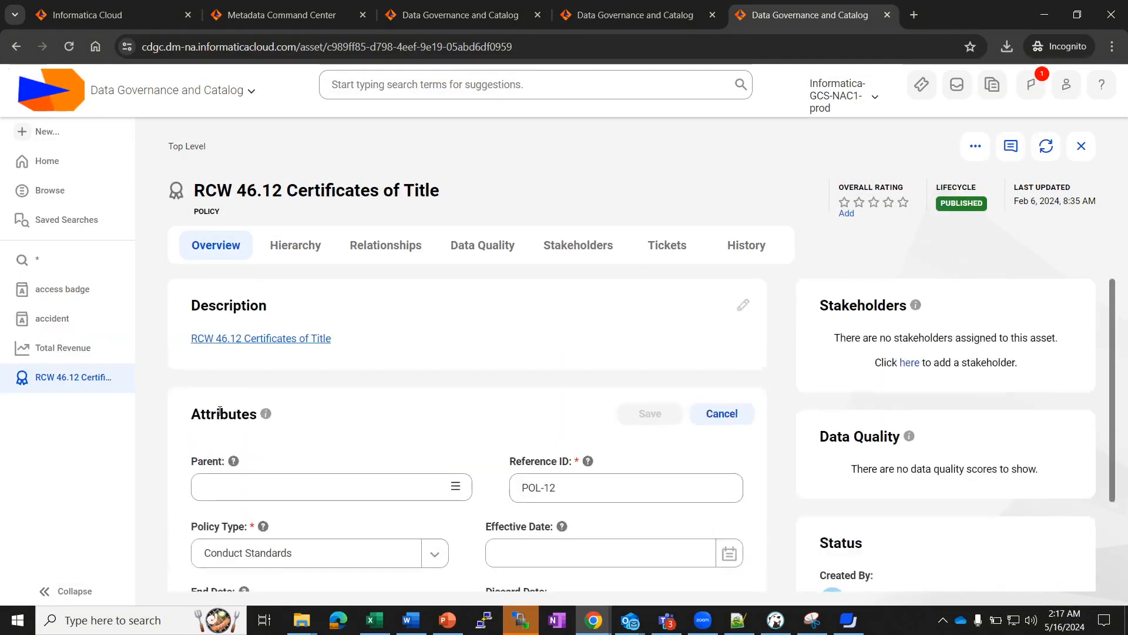
click(126, 377)
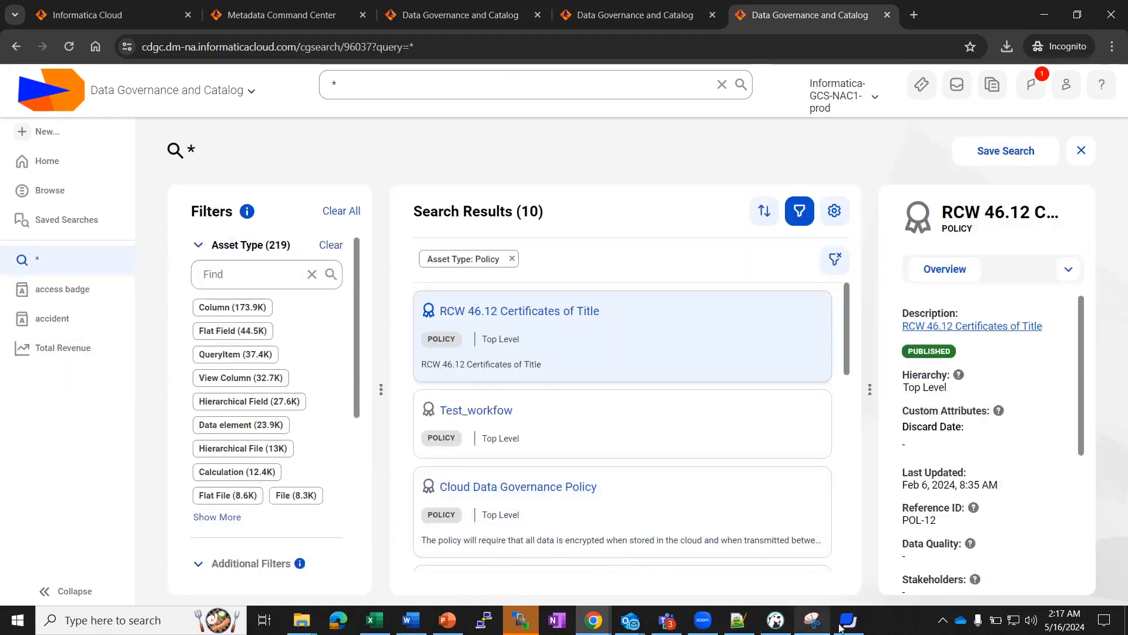
click(580, 589)
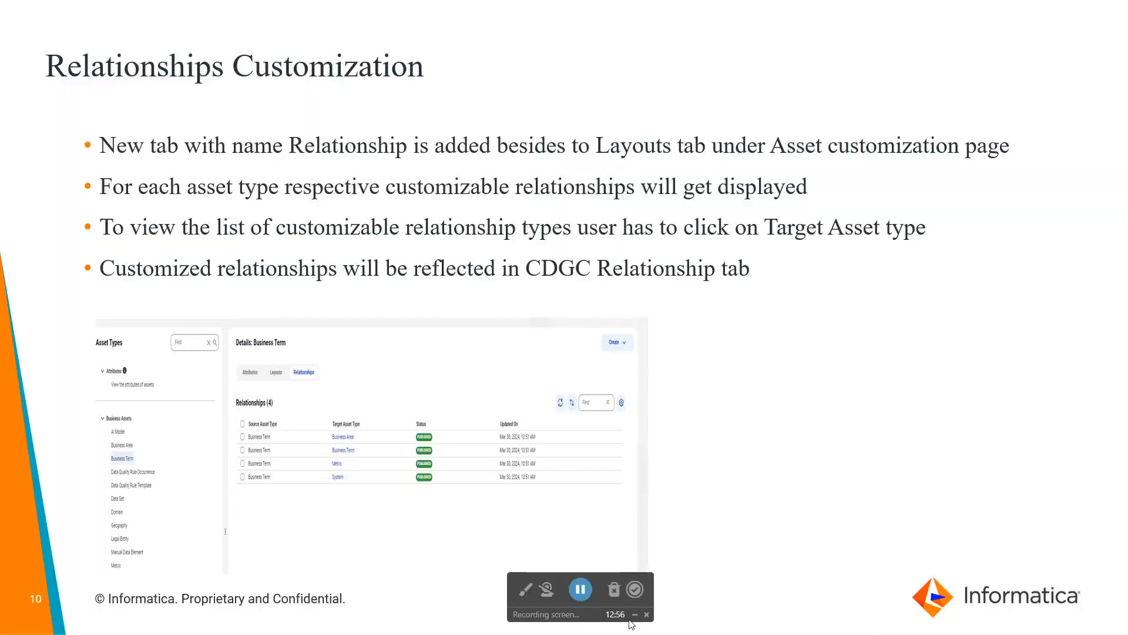
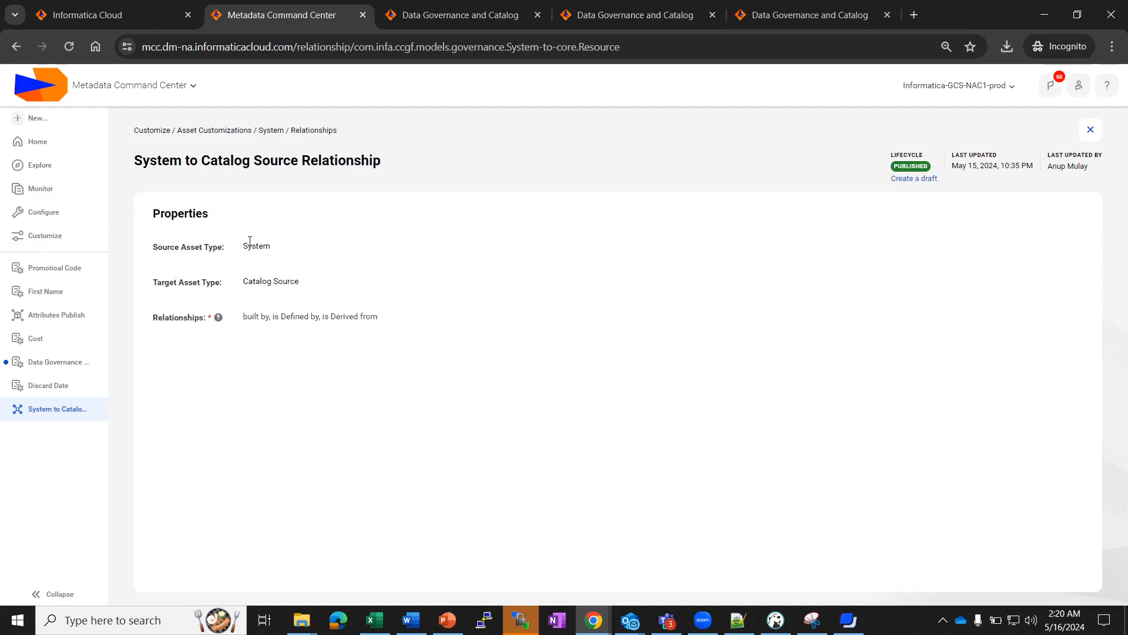
click(896, 179)
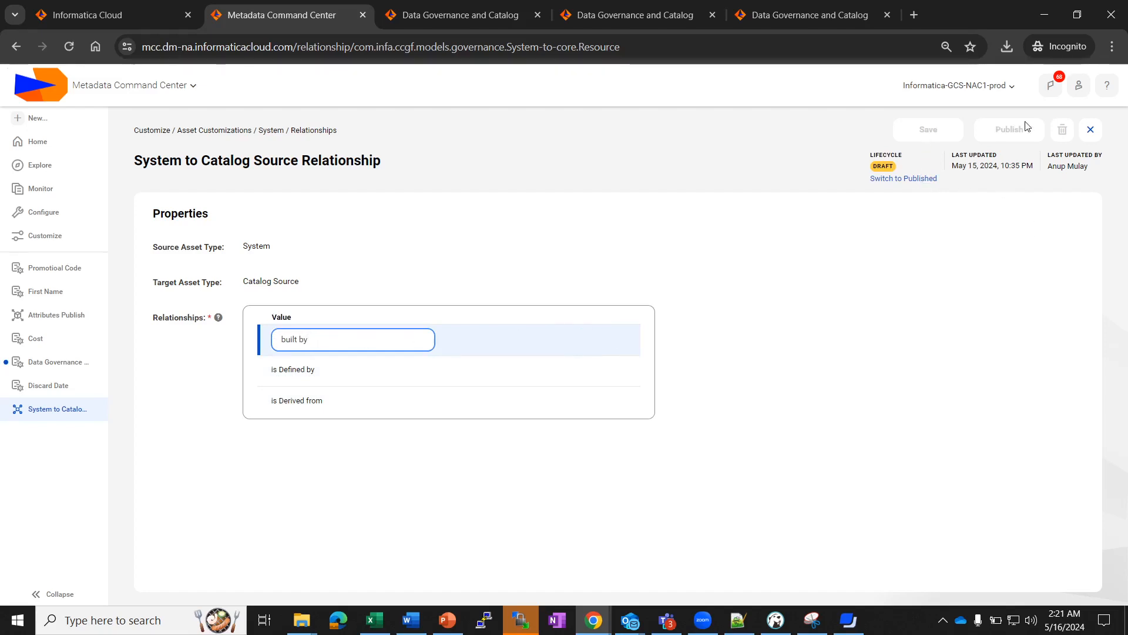
click(934, 182)
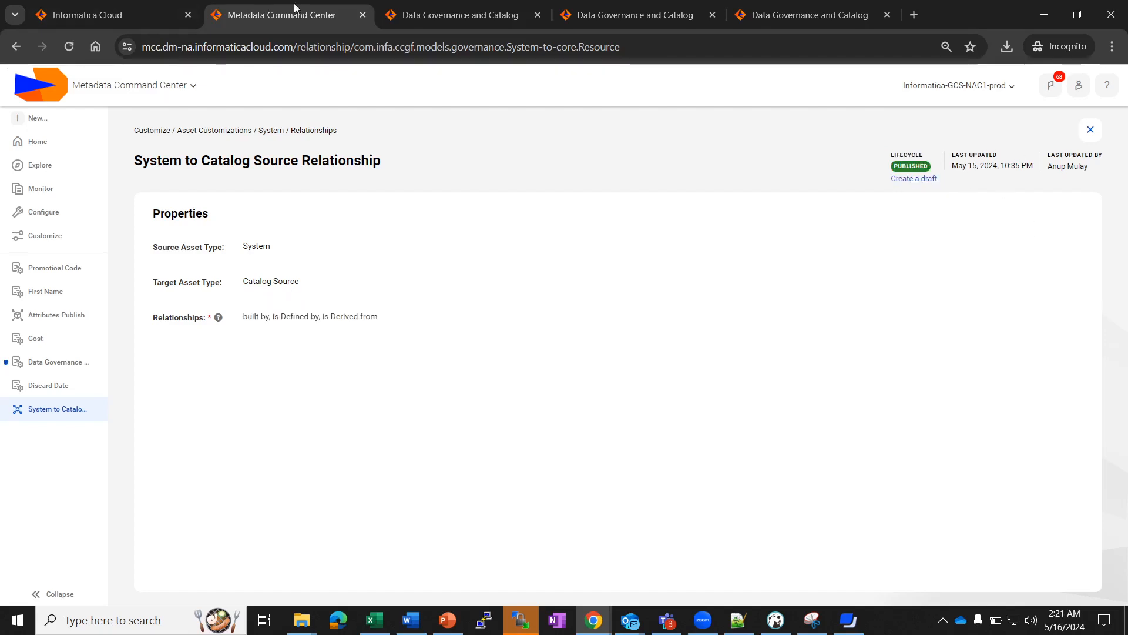
click(39, 190)
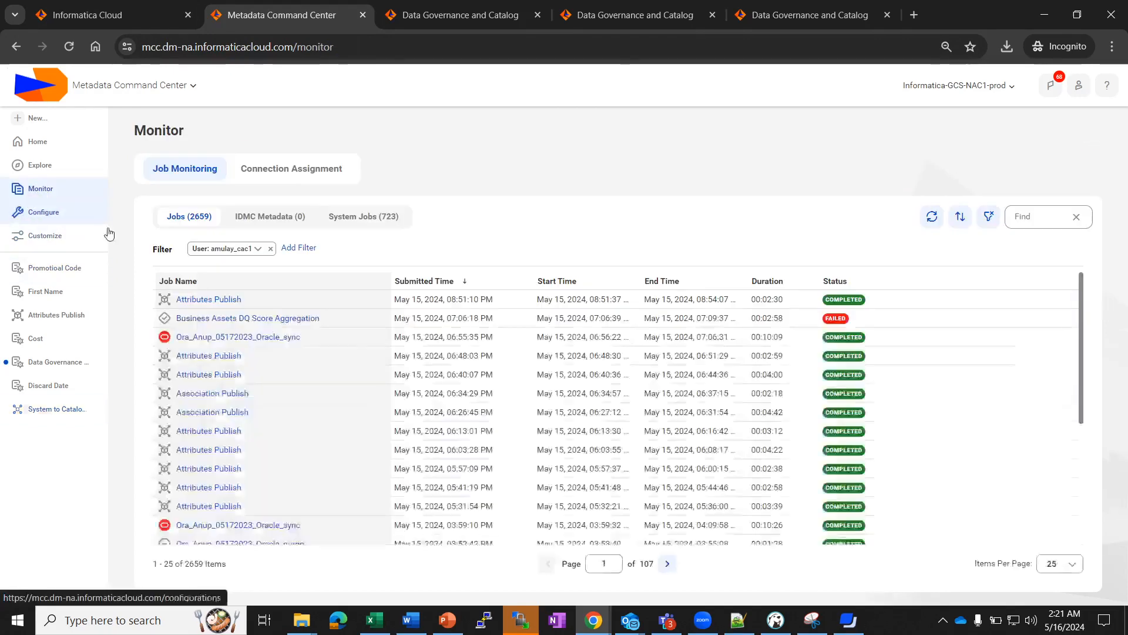
Verify the Association Publish job completed, review the catalog tabs, and return to Metadata Command Center.
click(214, 395)
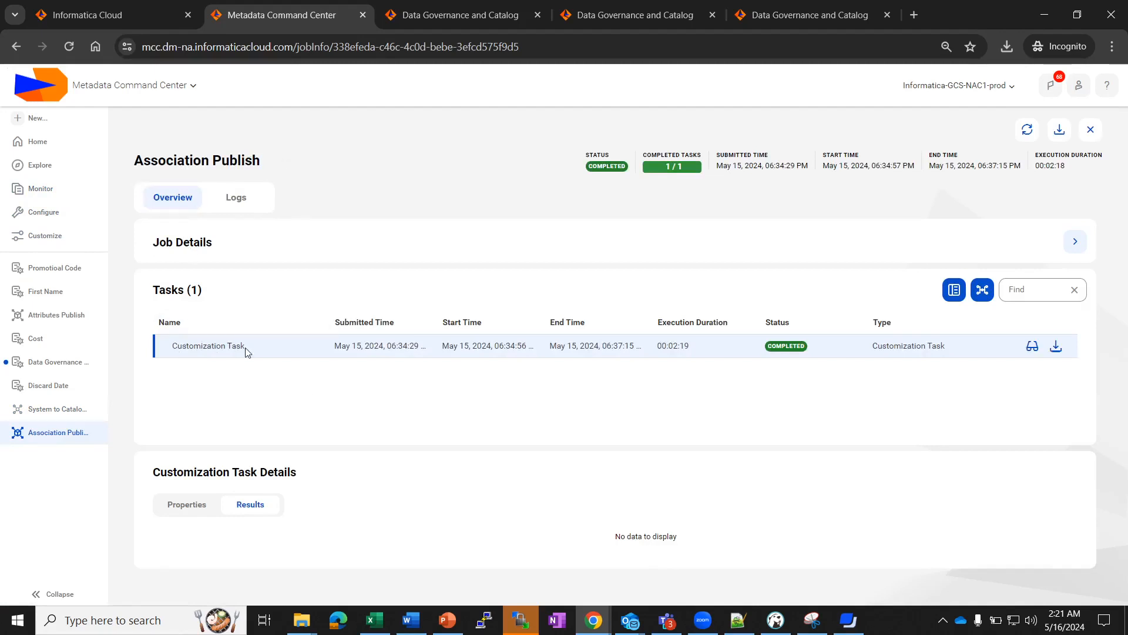
click(448, 11)
click(674, 13)
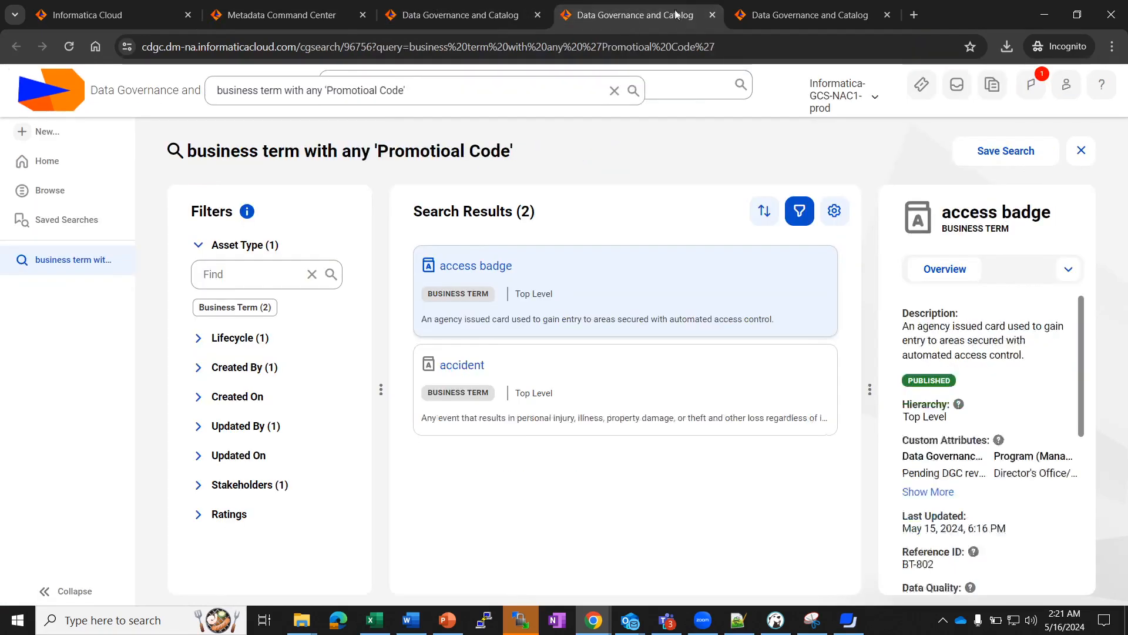
click(788, 7)
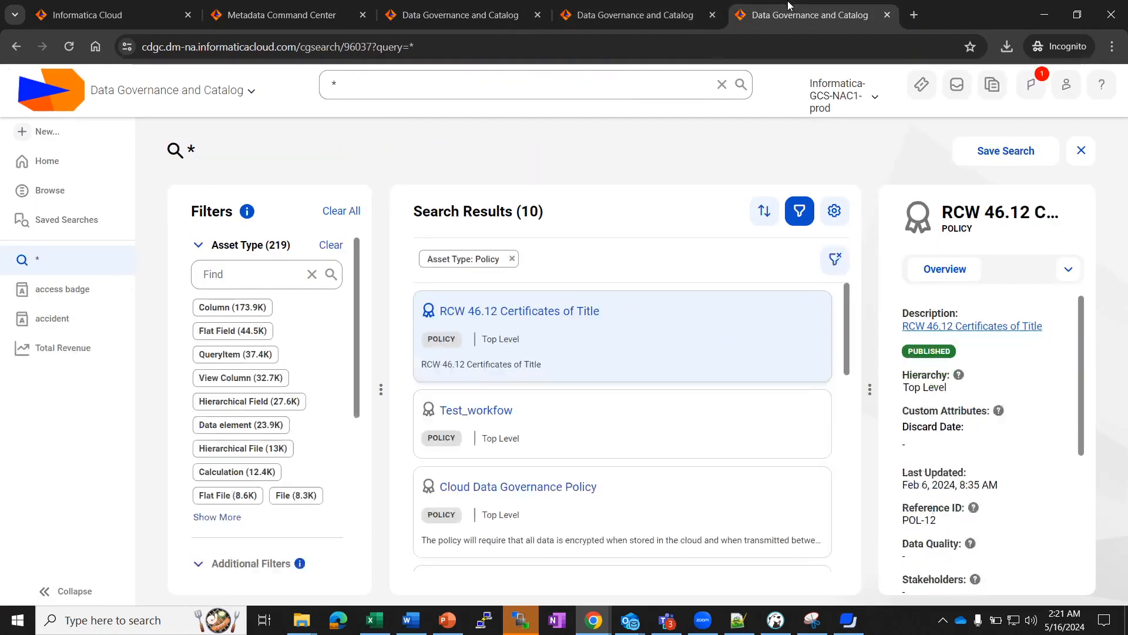
click(282, 14)
Open the asdf system from the catalog's systems list and show its relationships as a table.
click(54, 240)
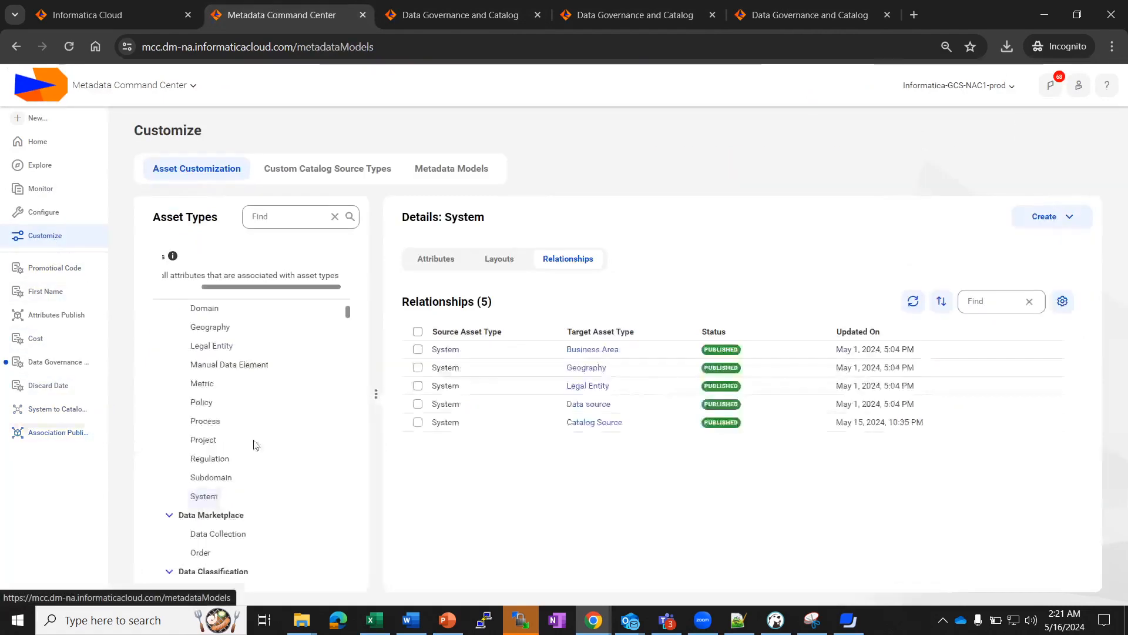
click(600, 427)
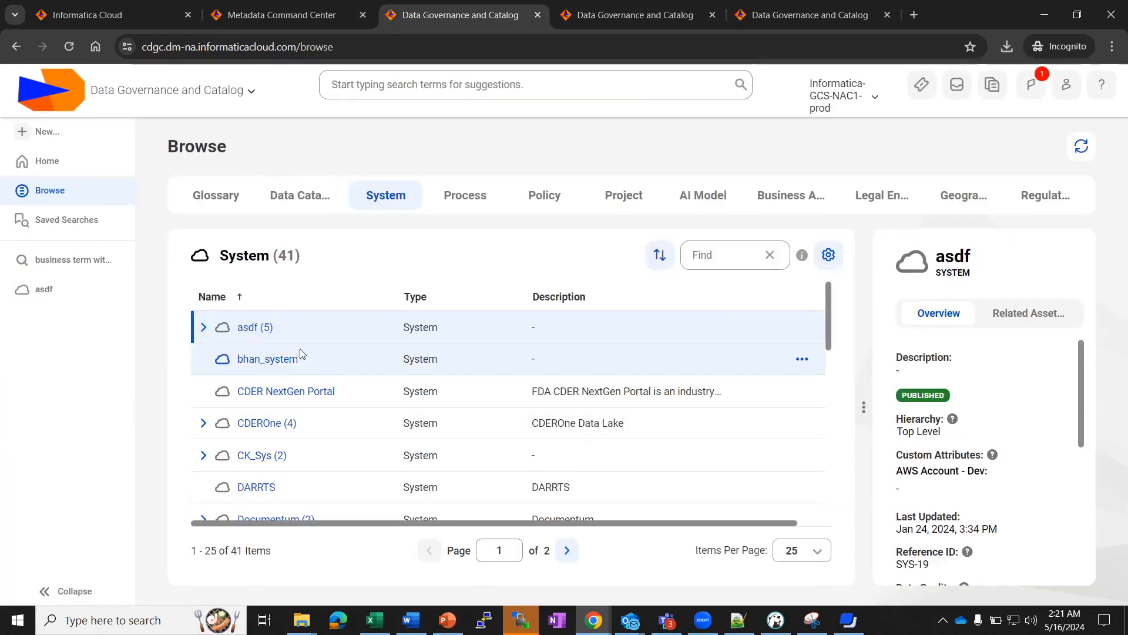
click(250, 329)
click(442, 252)
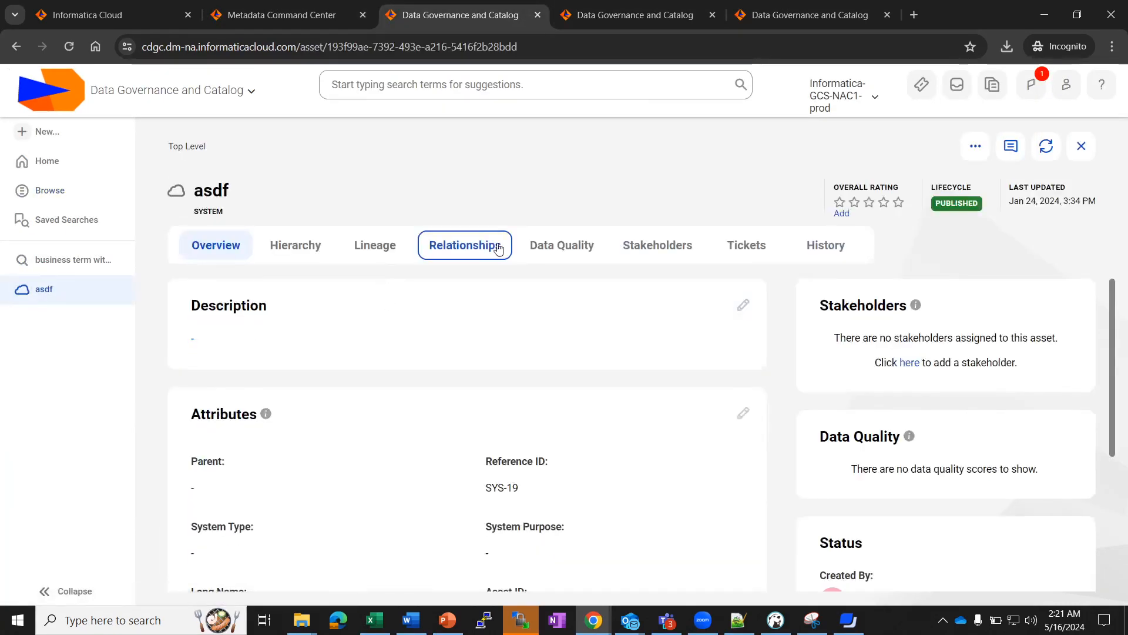
click(629, 307)
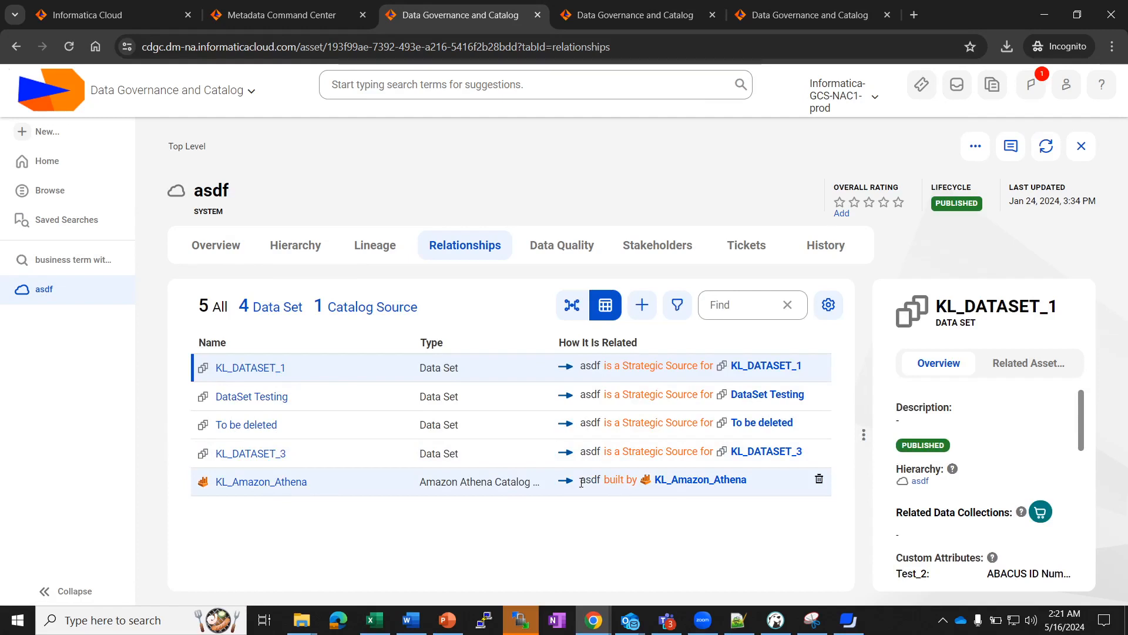
Inspect the KL_Amazon_Athena built by relationship, then start adding a new relationship to asdf.
drag(581, 482, 585, 482)
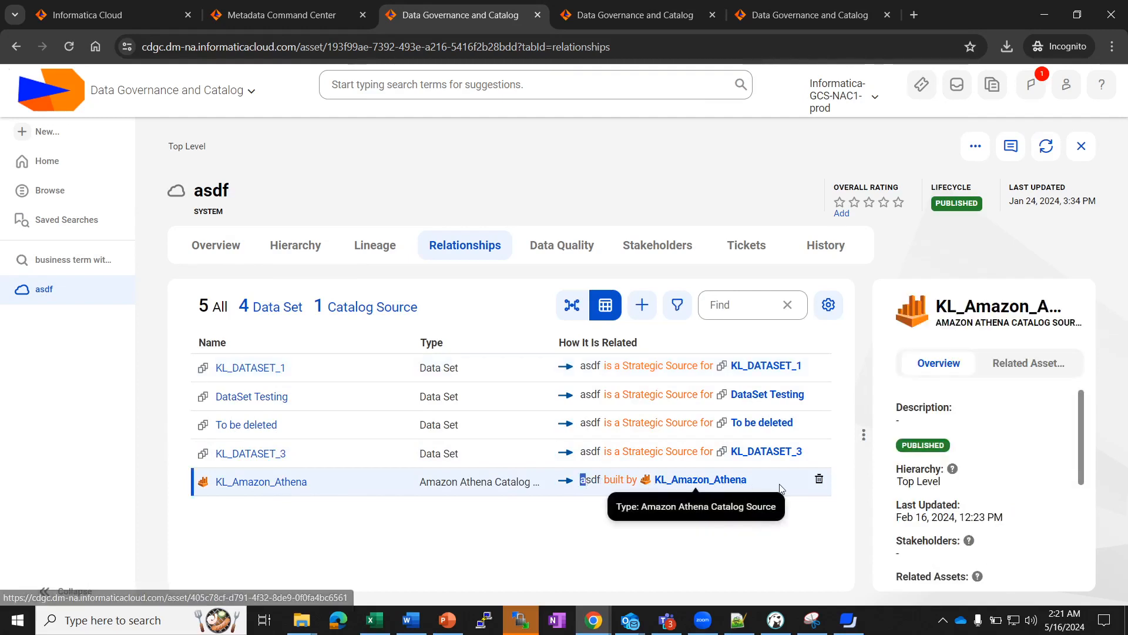
click(642, 305)
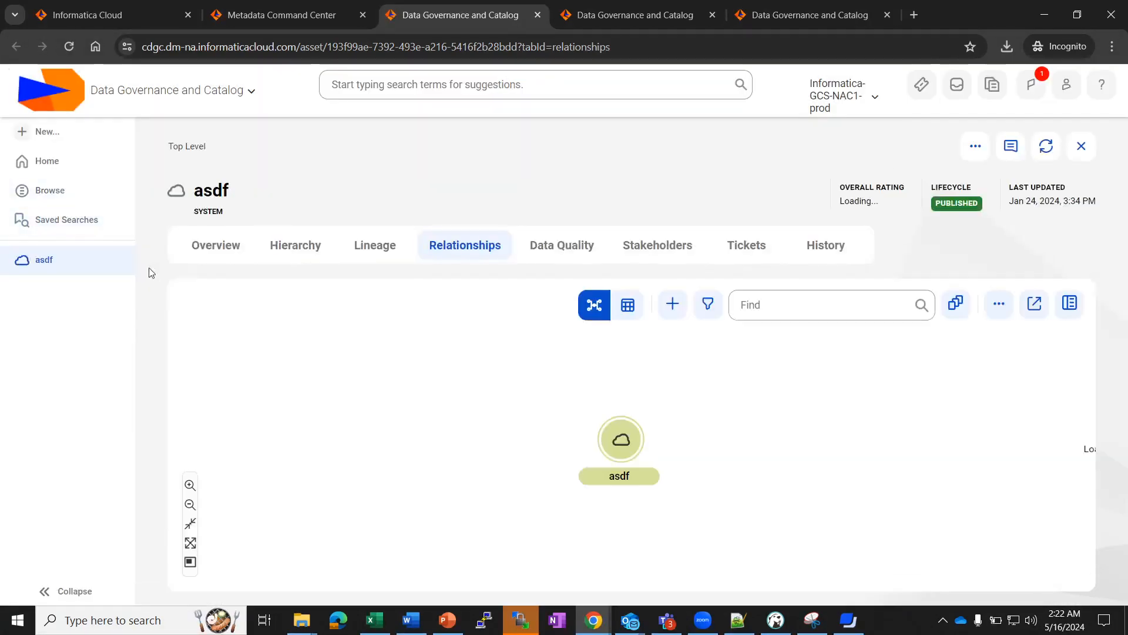
click(633, 303)
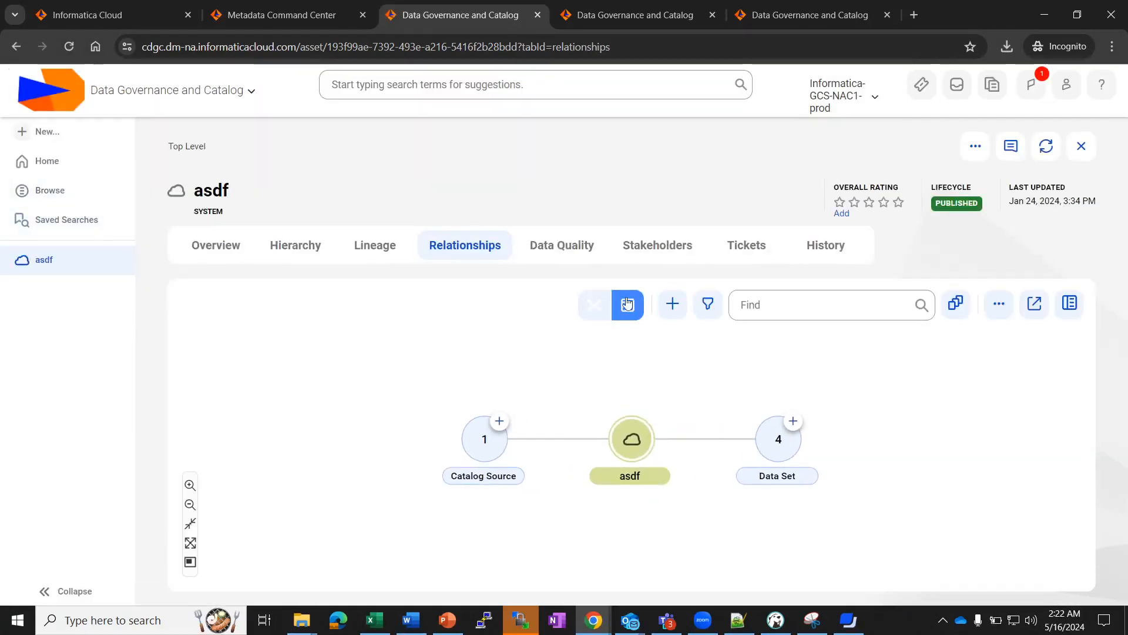
click(636, 303)
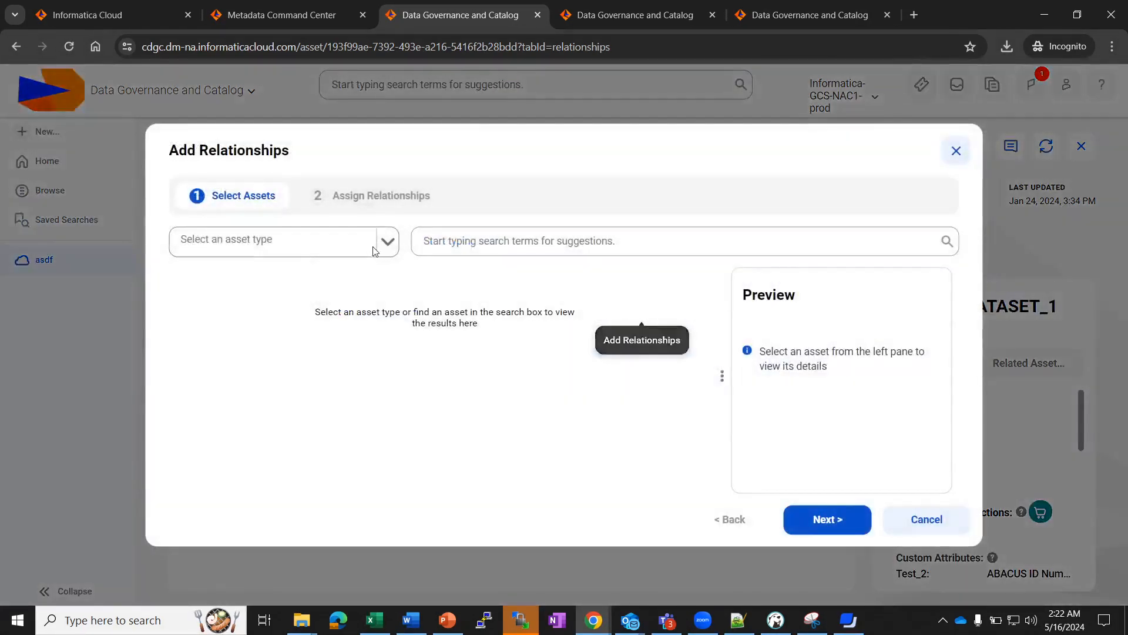
Filter the asset type to Amazon Redshift Catalog Source and select GCS-Instance-Redshift.
click(388, 241)
click(245, 280)
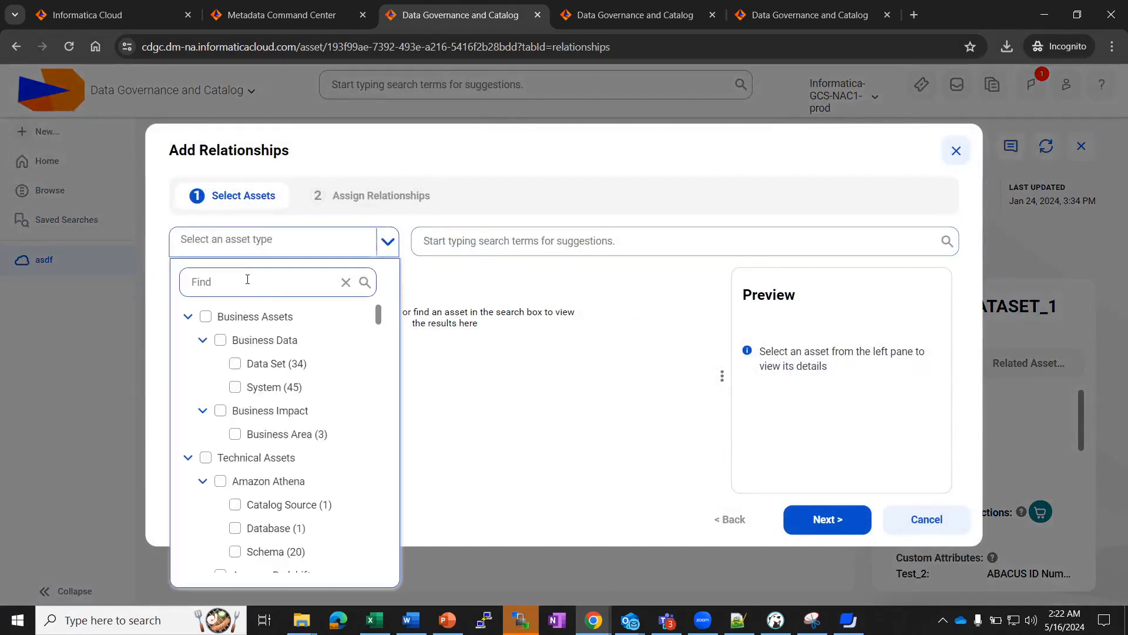
text(Catalog)
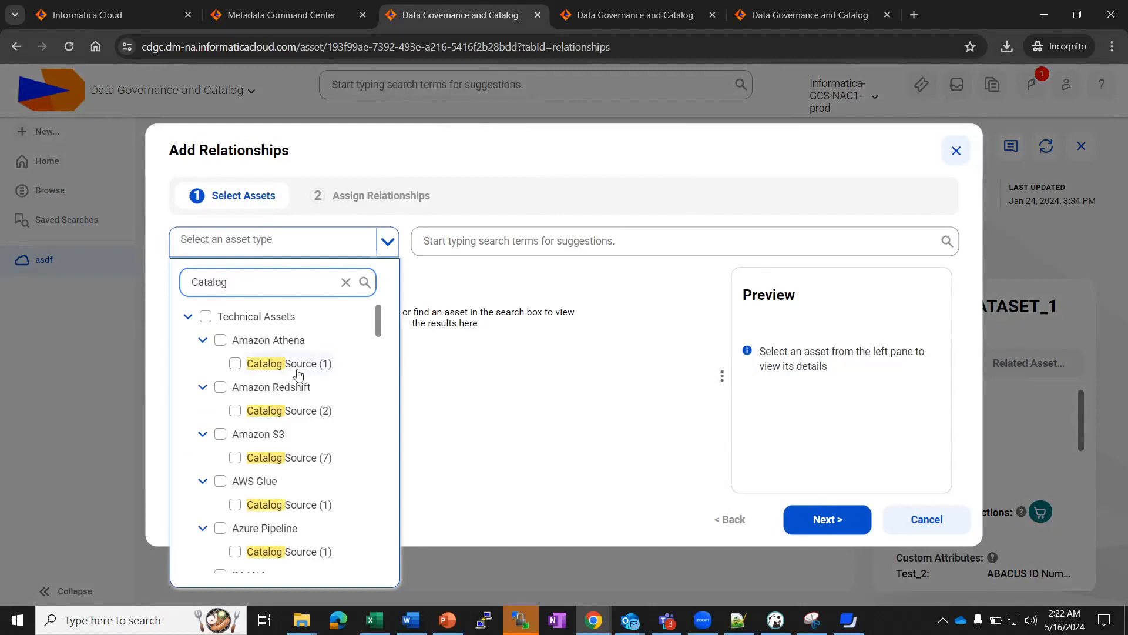
click(297, 410)
click(532, 409)
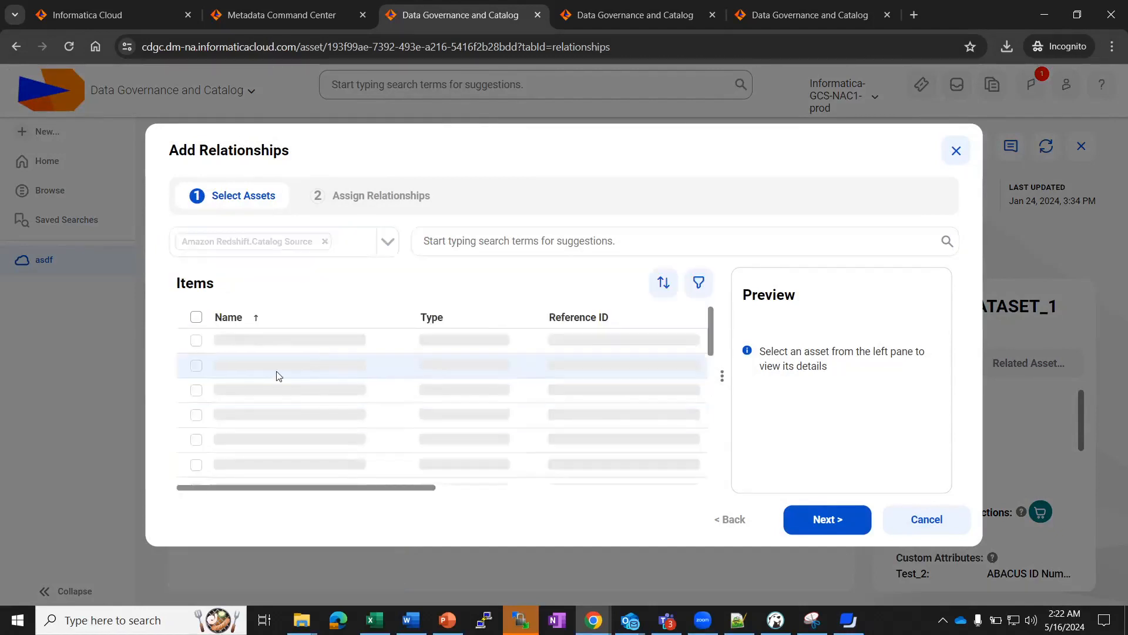
click(195, 346)
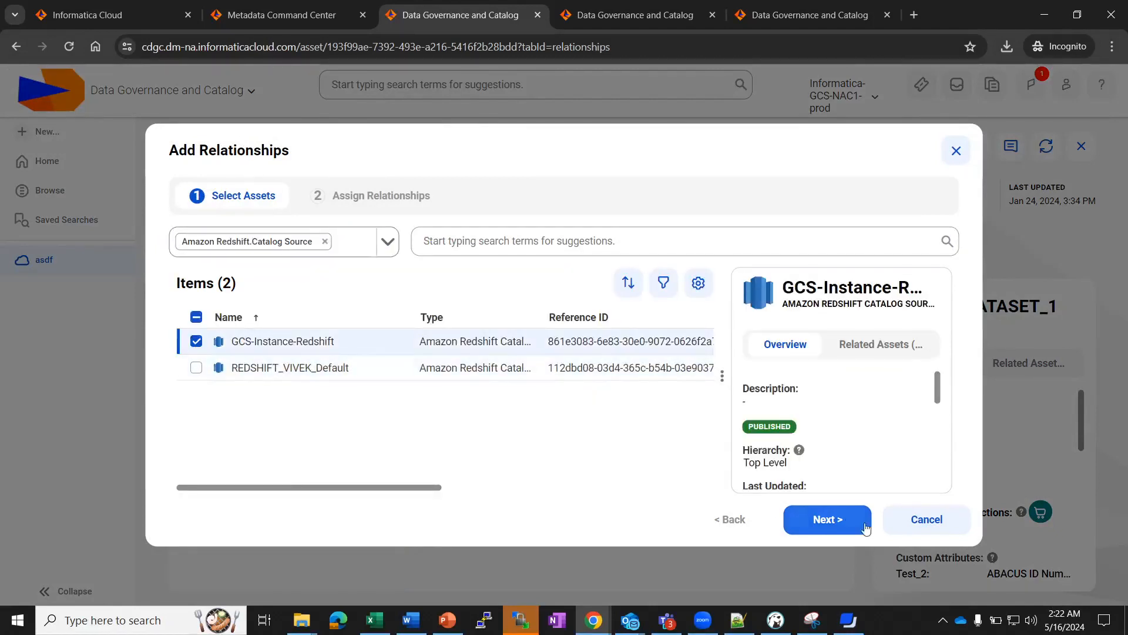
Check the offered relationship names (built by, is Defined by, is Derived from), then cancel.
click(829, 518)
click(670, 330)
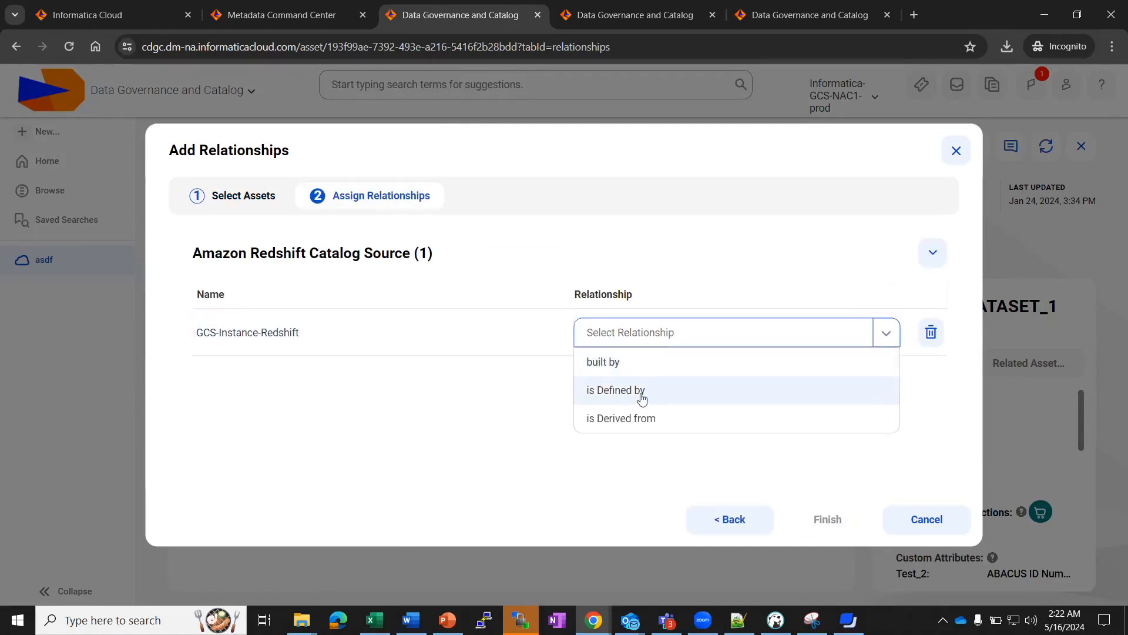
click(899, 527)
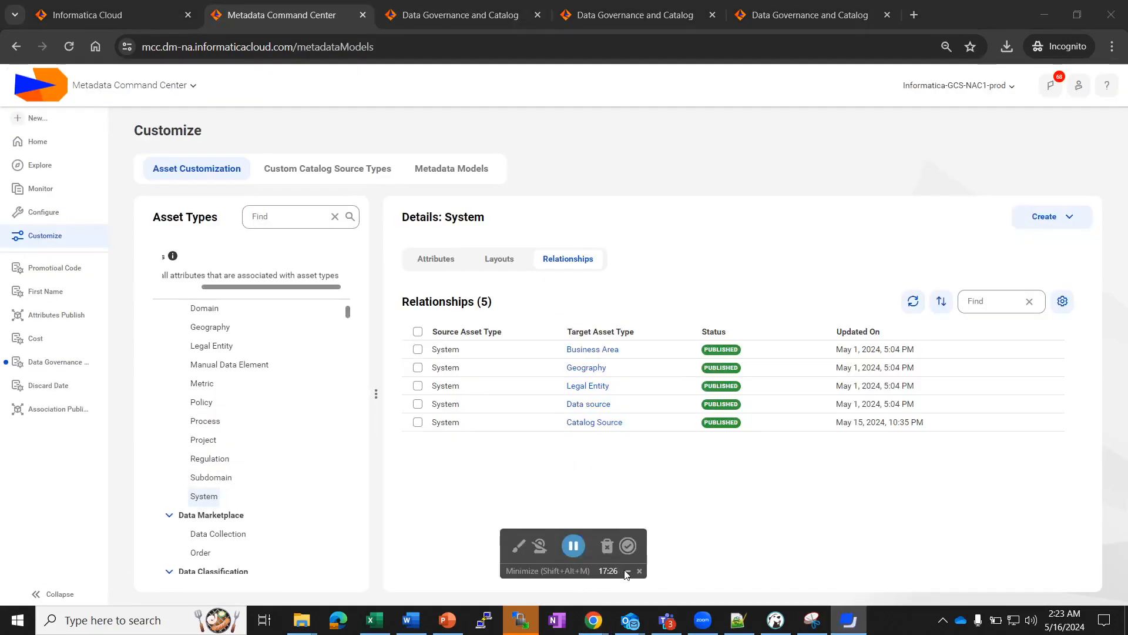
Open the System to Catalog Source relationship and create a draft to edit its values.
click(625, 572)
click(602, 422)
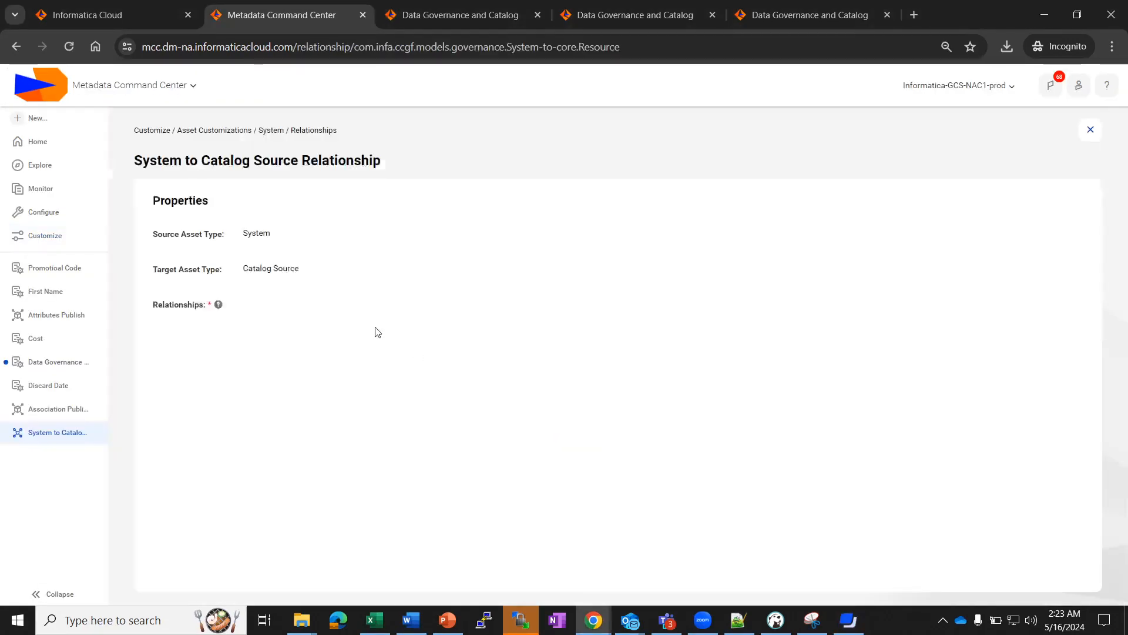
click(899, 178)
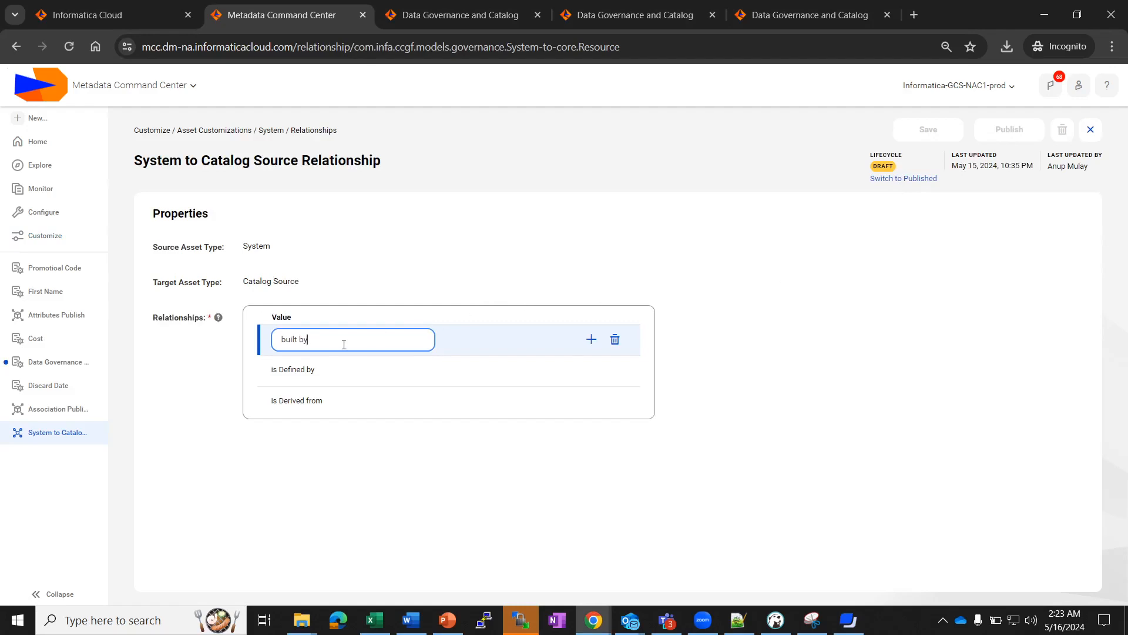
Try deleting the built by relationship value and dismiss the cannot-delete error.
click(614, 339)
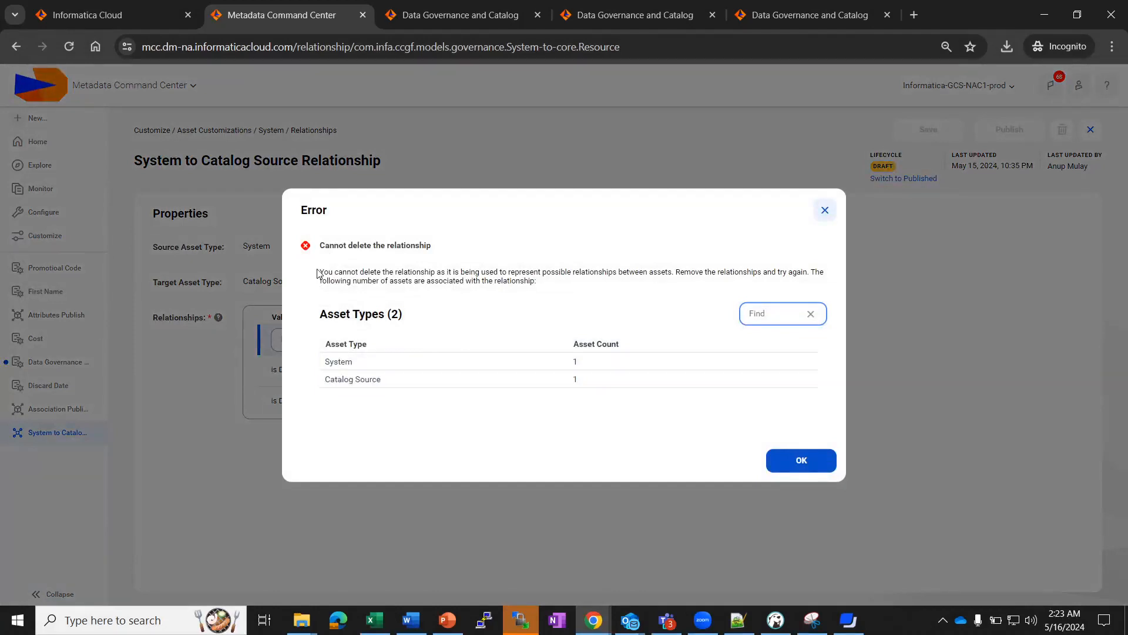
drag(317, 273, 540, 281)
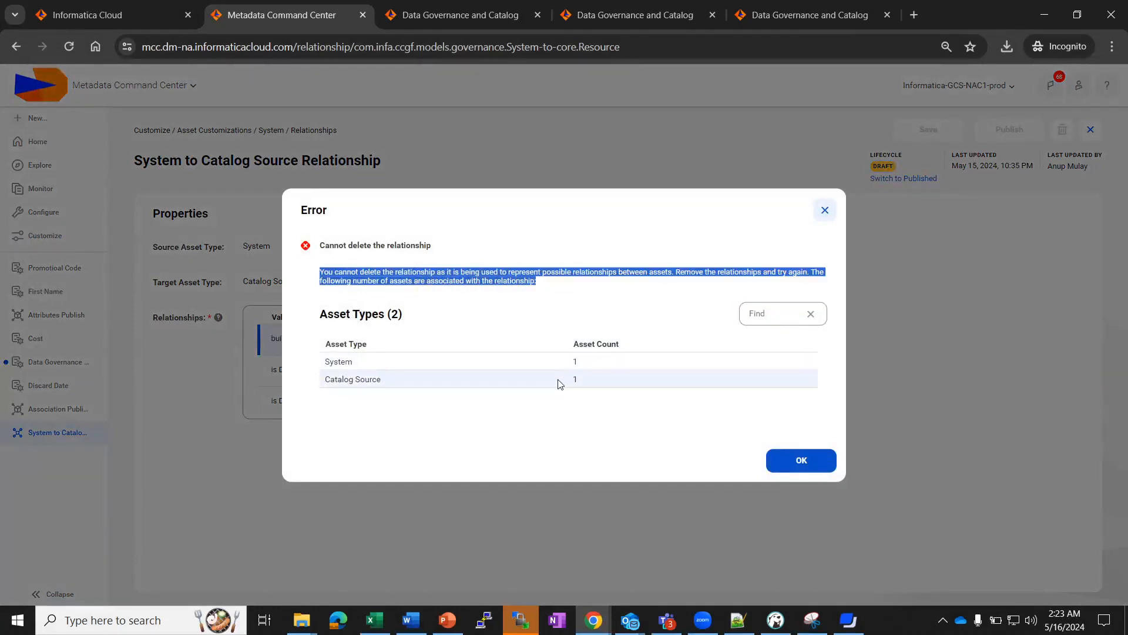
click(814, 460)
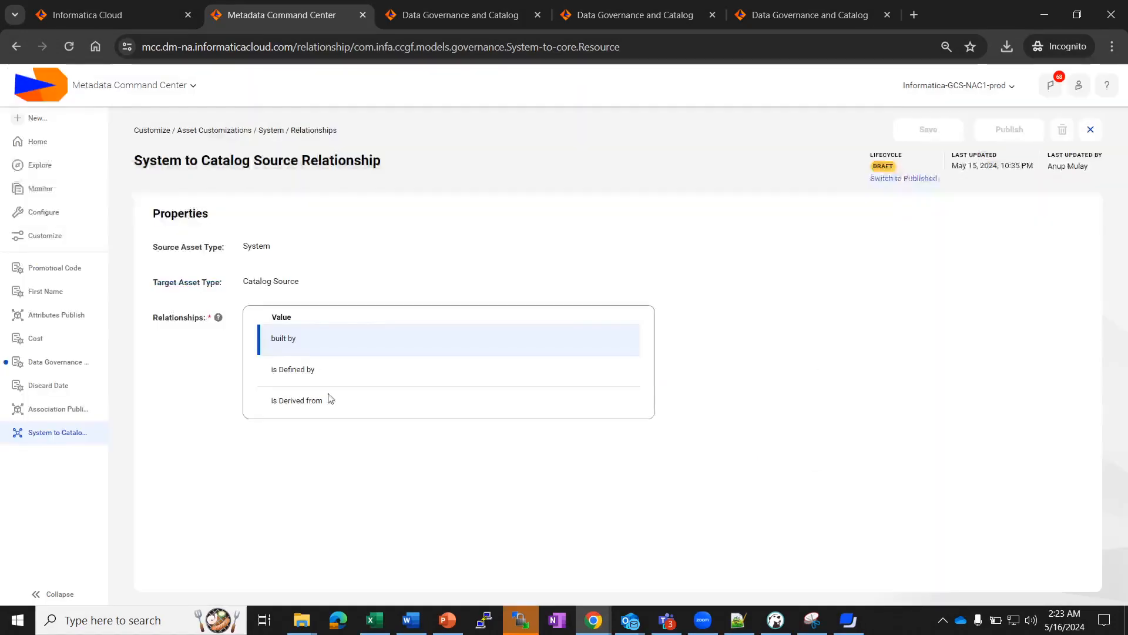
click(850, 627)
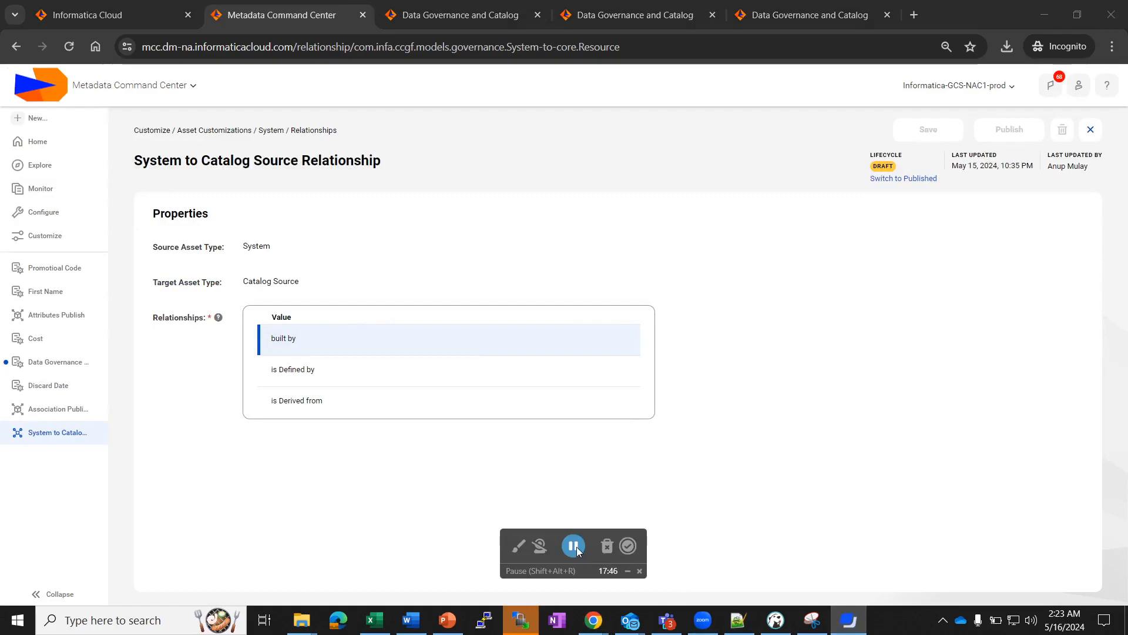
click(628, 571)
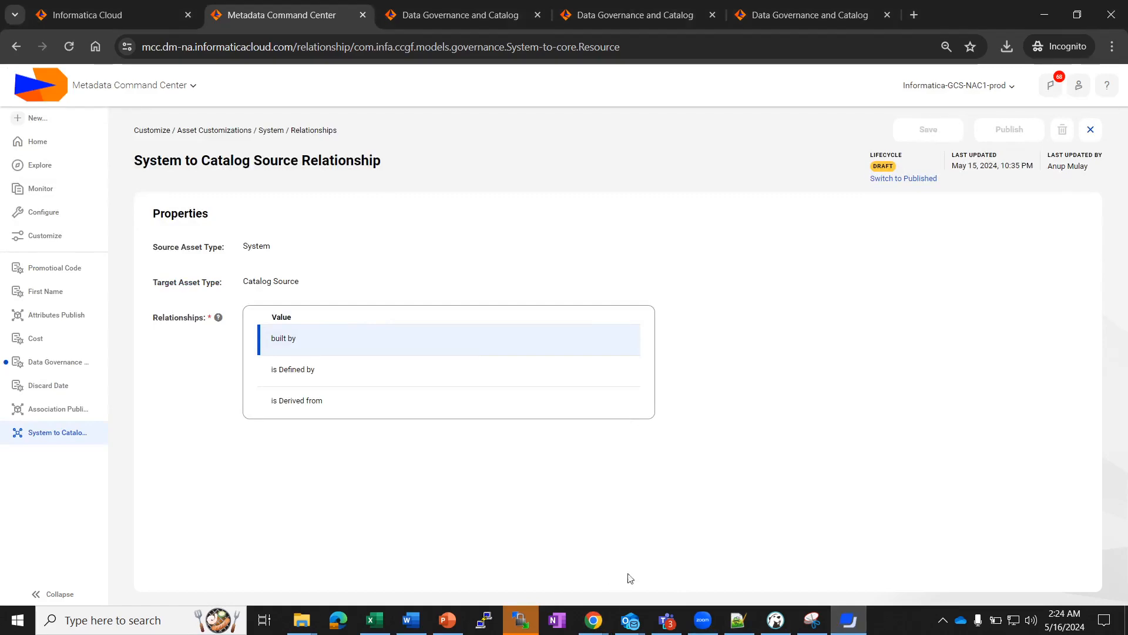
click(375, 620)
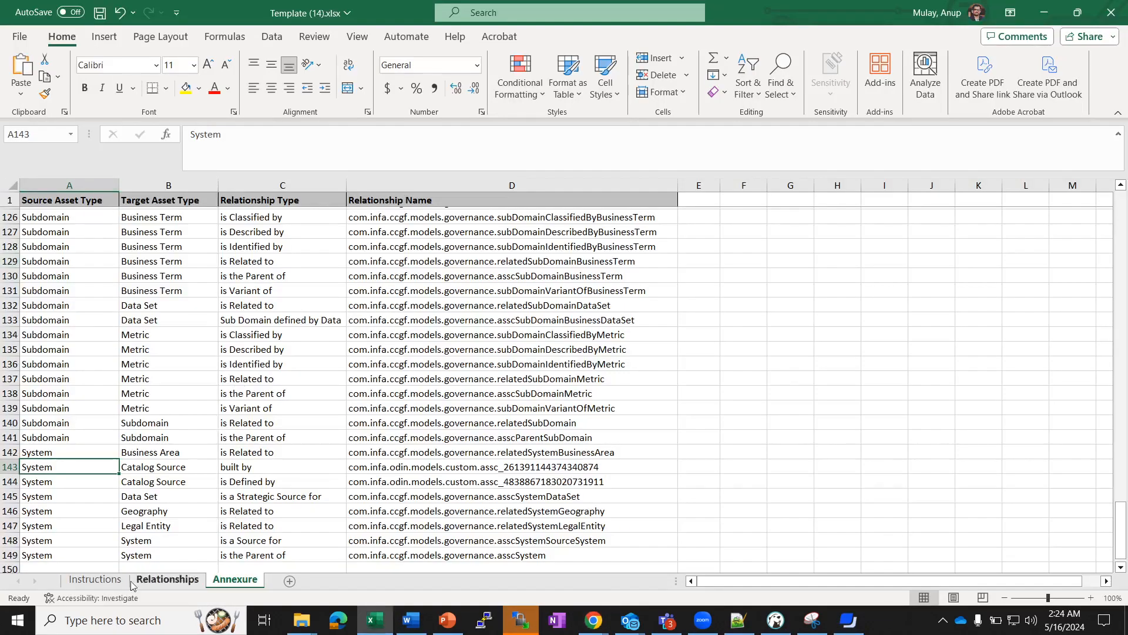
On the Annexure sheet, mark the System to Catalog Source built by row and select its custom name in D143.
click(95, 579)
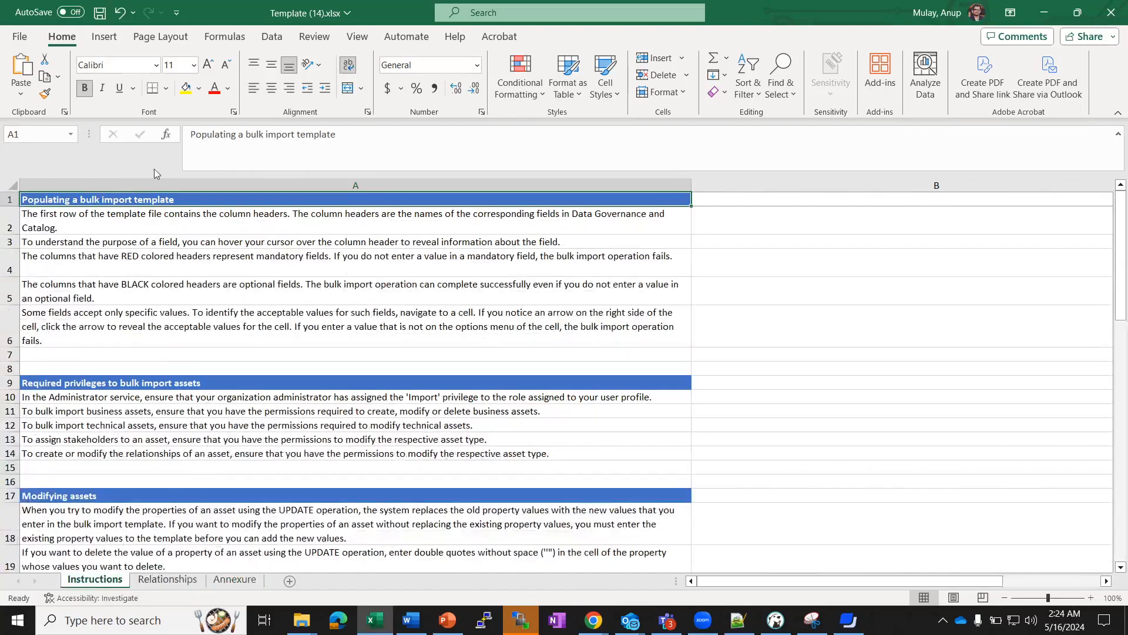
click(235, 579)
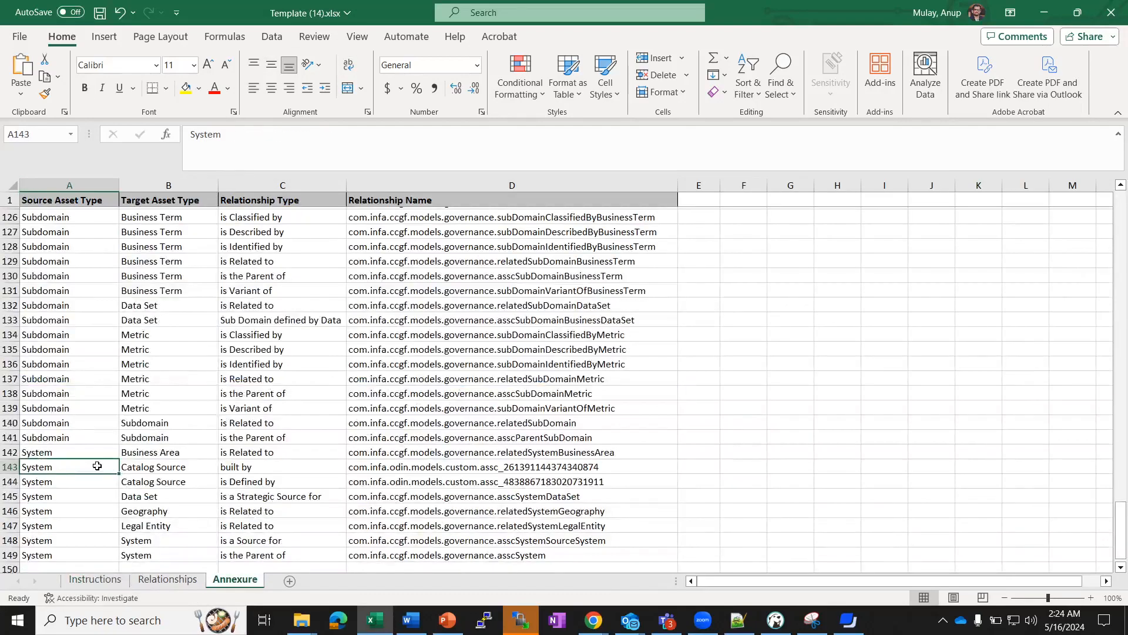
key(shift+Right)
key(shift+Right)
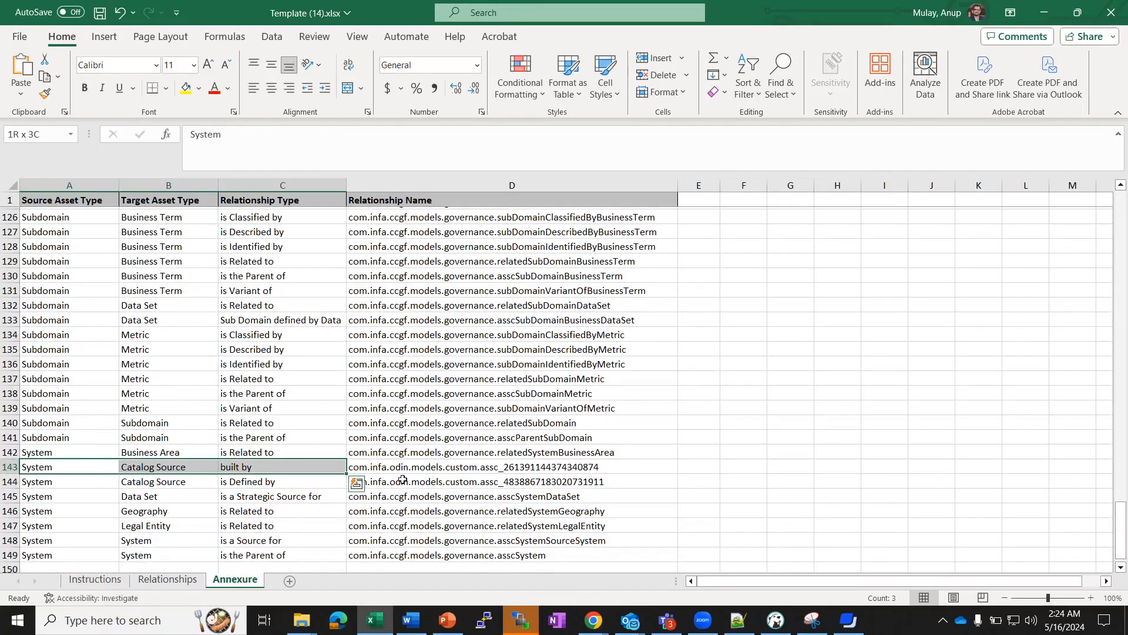
click(386, 468)
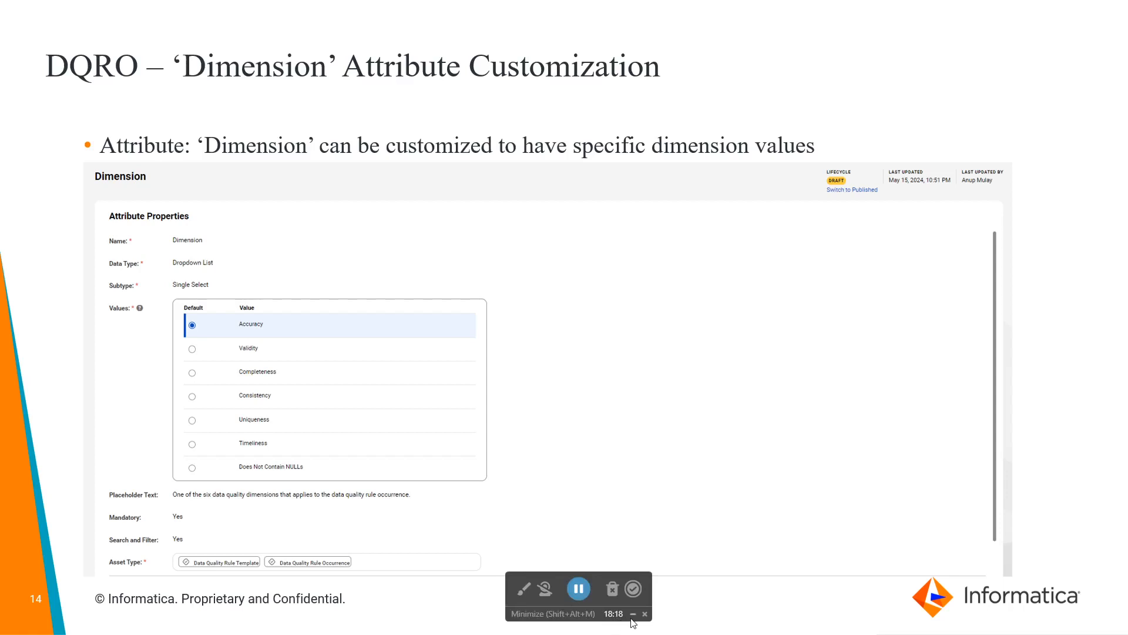
click(633, 614)
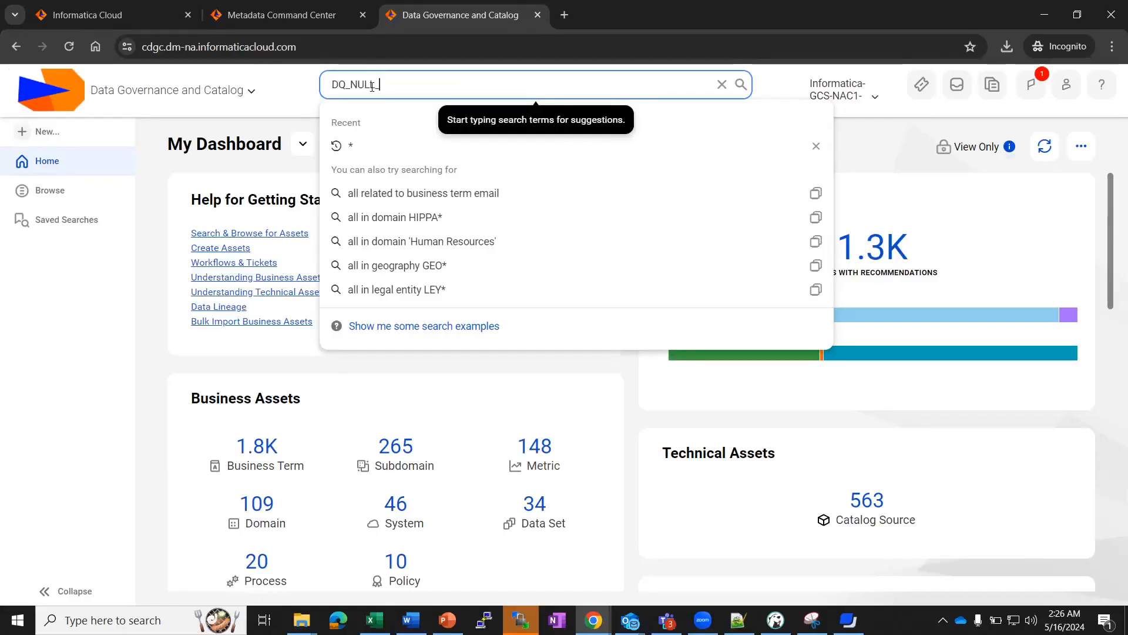
Search for DQ_NULL_Check, open the rule occurrence, and scroll to its 80% latest data quality score.
text(CHeck)
click(393, 124)
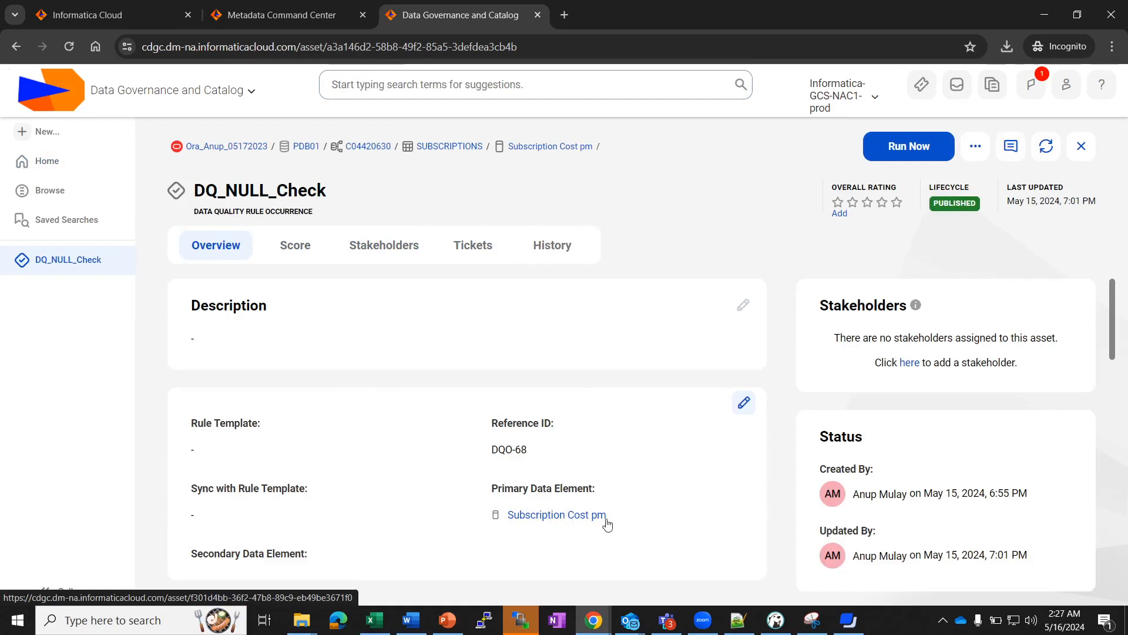
scroll(608, 522, down, 1)
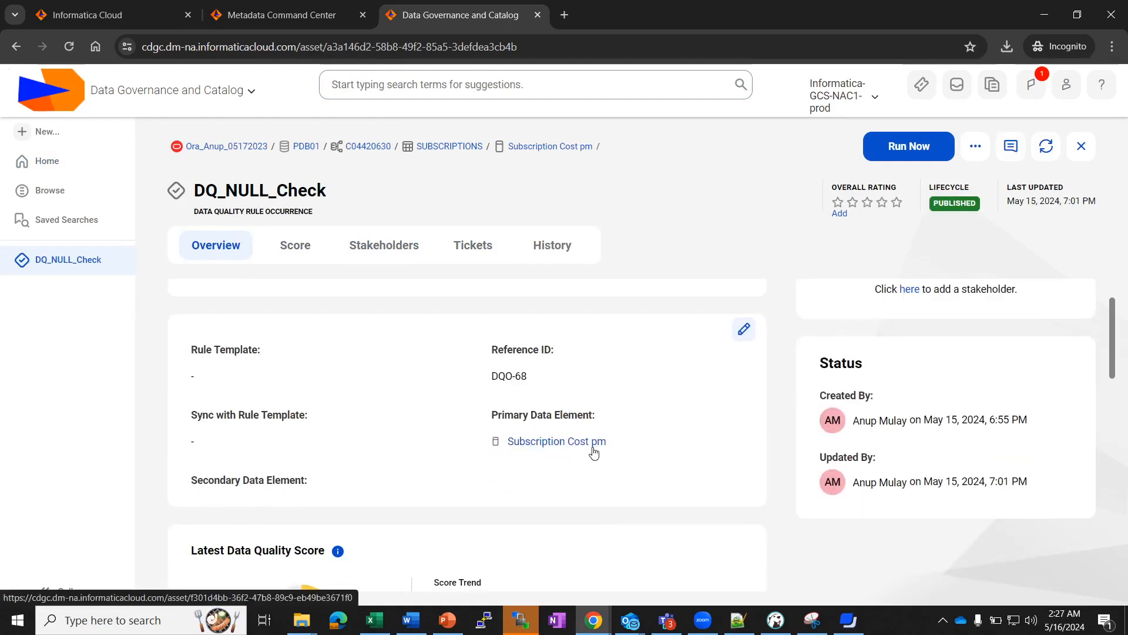
scroll(398, 506, down, 2)
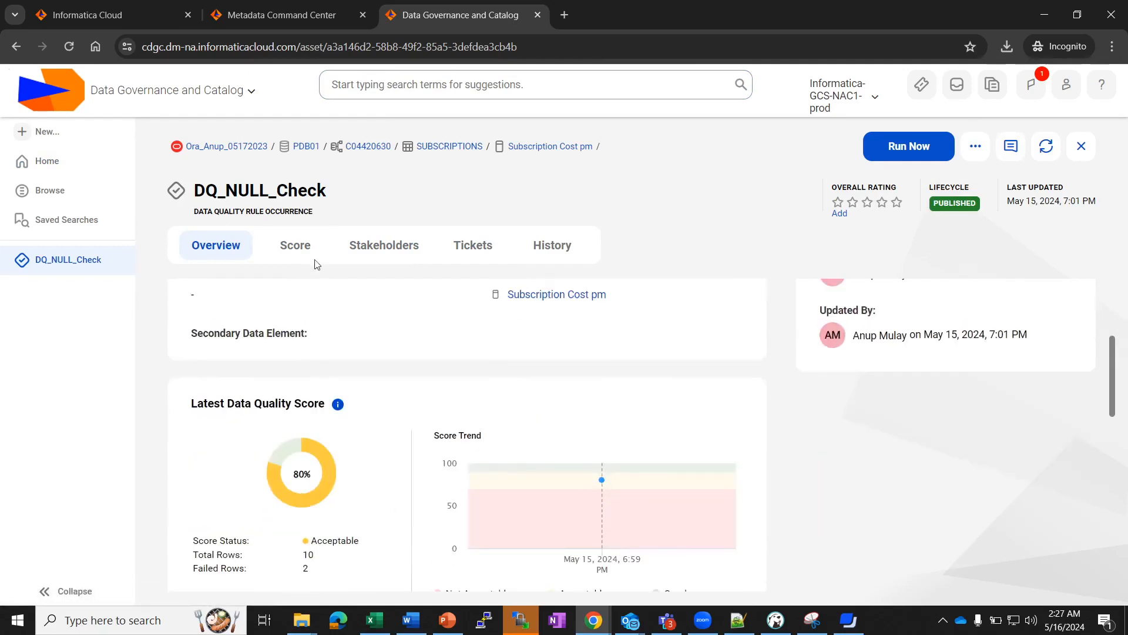
click(776, 619)
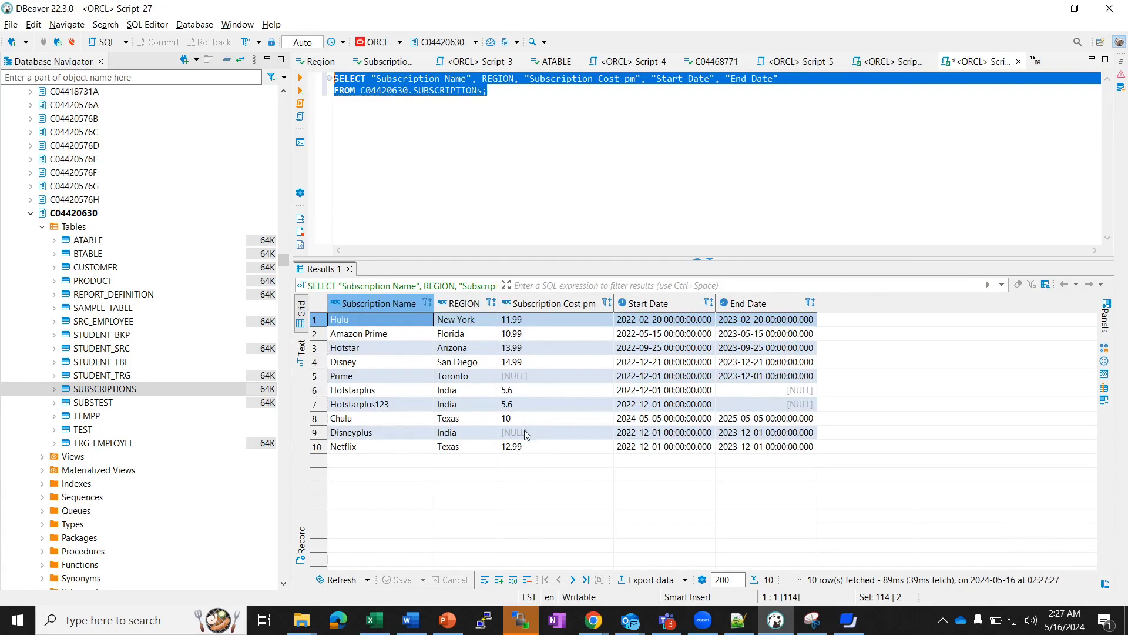
Review the SUBSCRIPTIONS results, where two of ten Subscription Cost pm values are NULL, then minimize DBeaver.
click(1040, 9)
Scroll to DQ_NULL_Check's Dimension field and highlight its value, Does Not Contain NULLs.
mouse_move(497, 478)
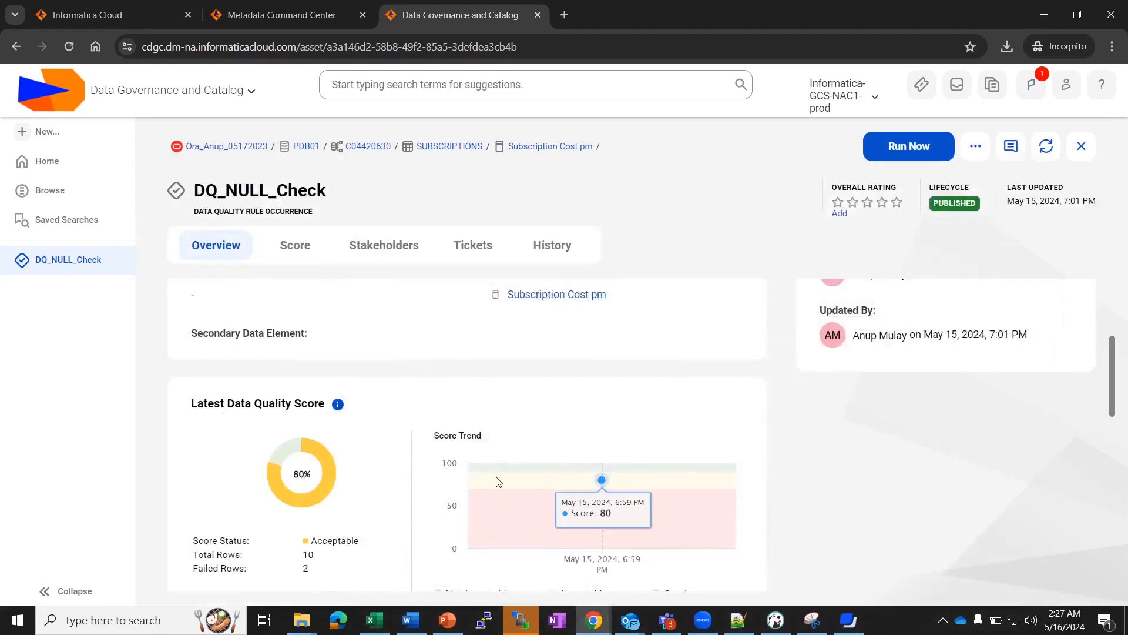
scroll(498, 482, down, 3)
scroll(366, 423, up, 3)
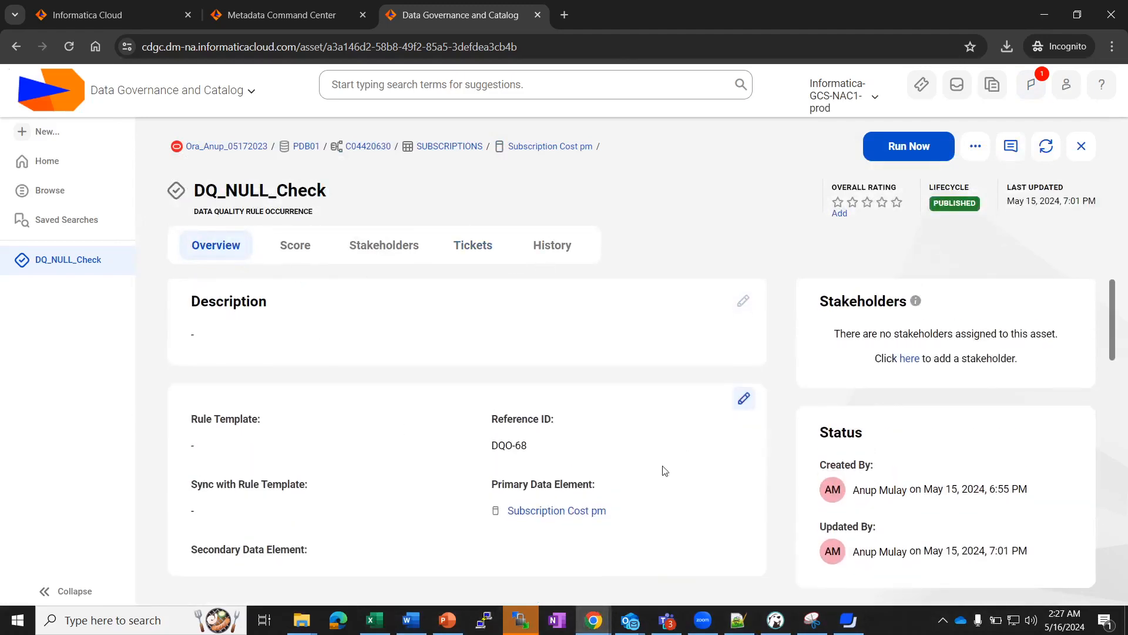
scroll(600, 479, down, 5)
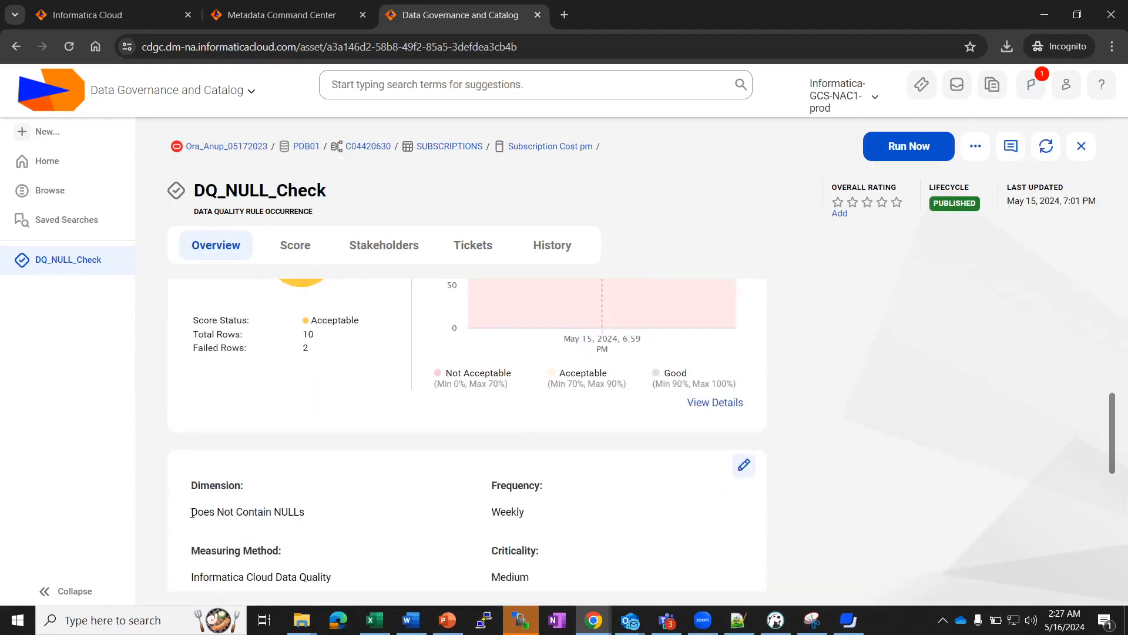
drag(192, 513, 317, 522)
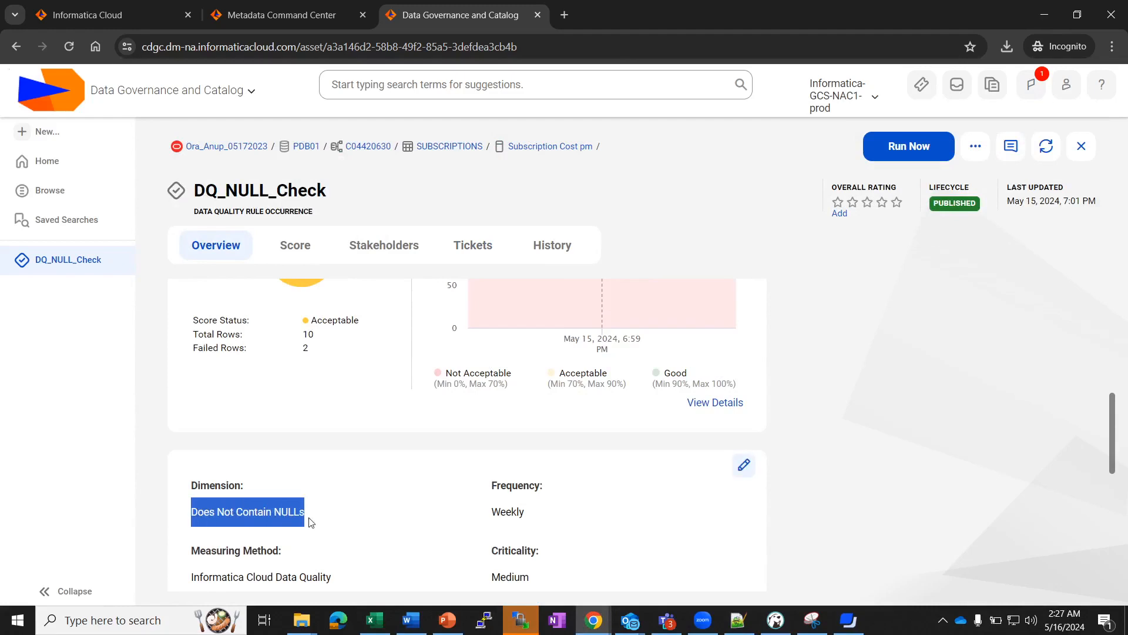
scroll(310, 521, down, 1)
scroll(310, 521, up, 2)
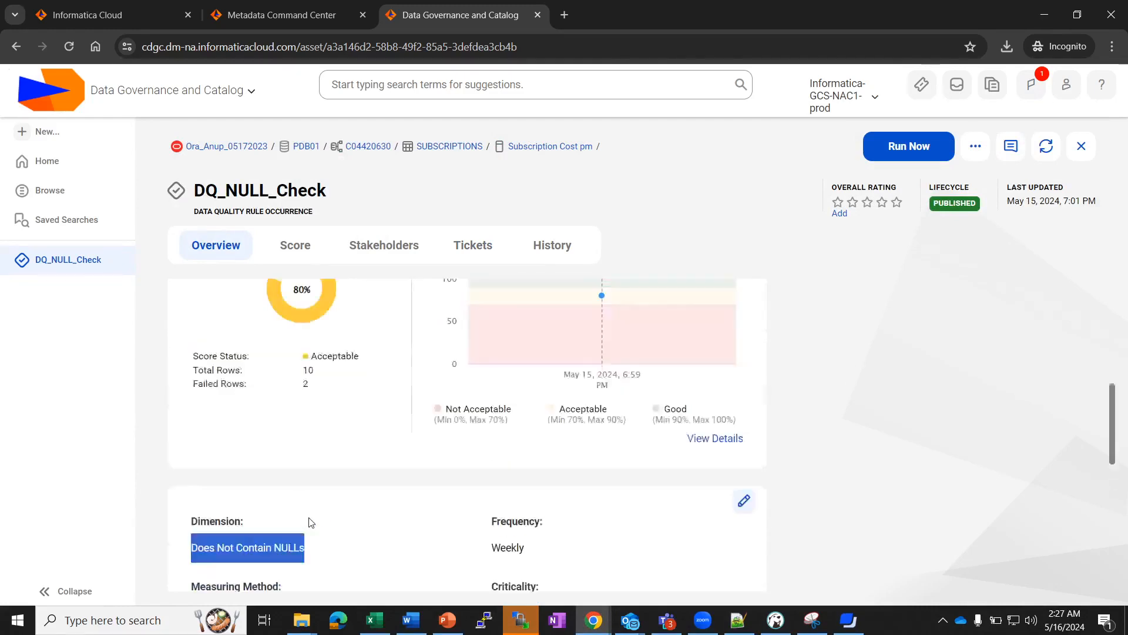
click(848, 620)
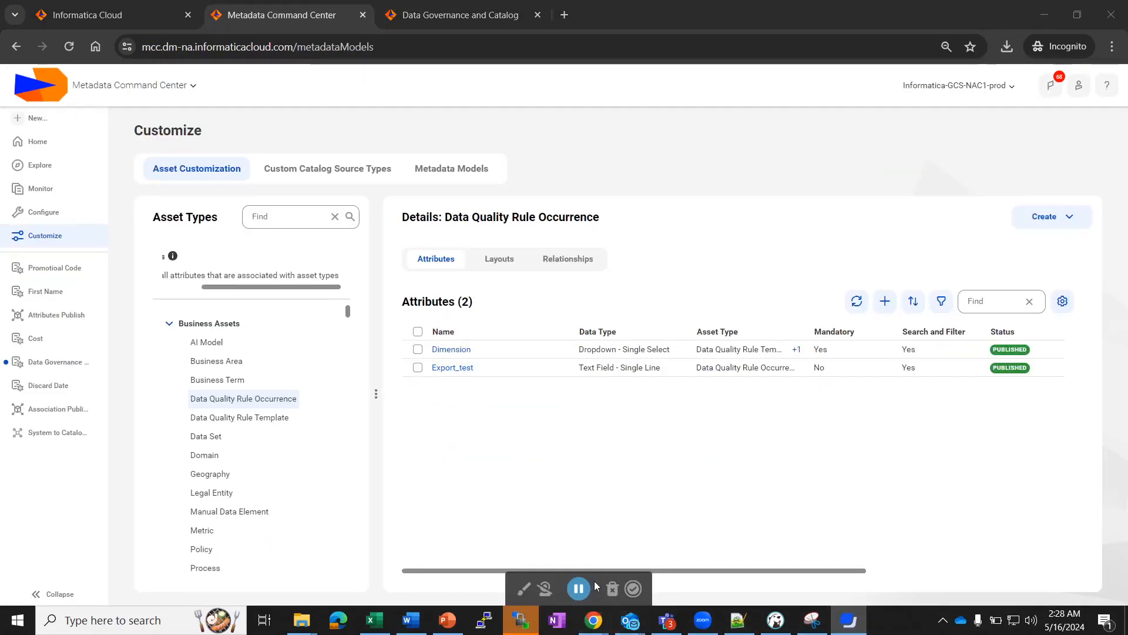
Choose Edit from the Dimension row's '...' menu, opening its seven values as a draft.
drag(594, 581, 594, 538)
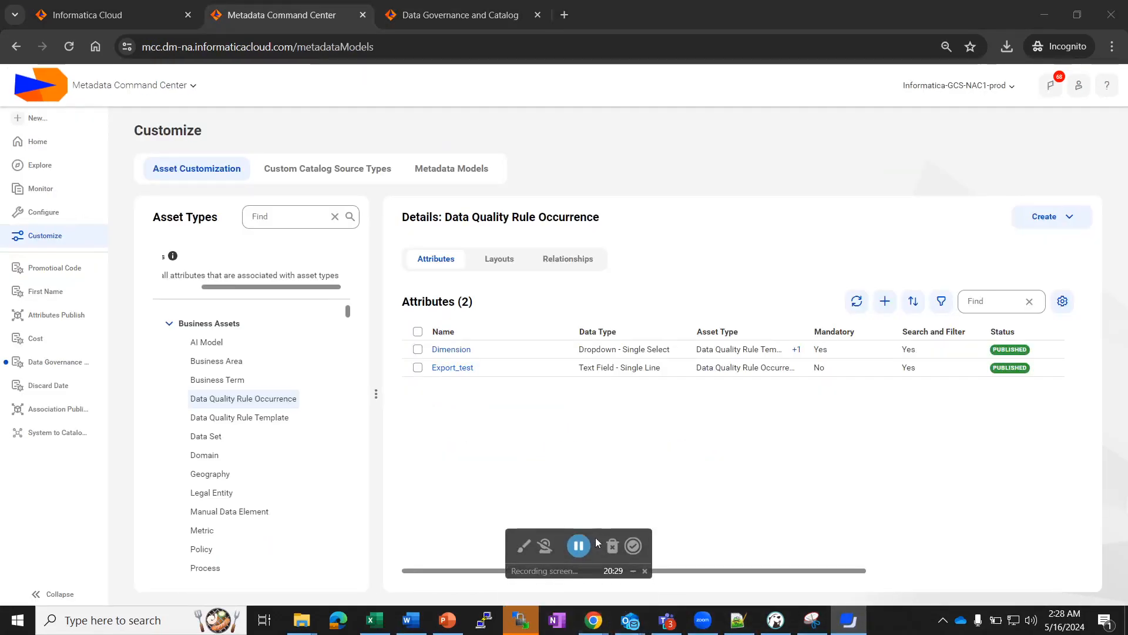
click(632, 573)
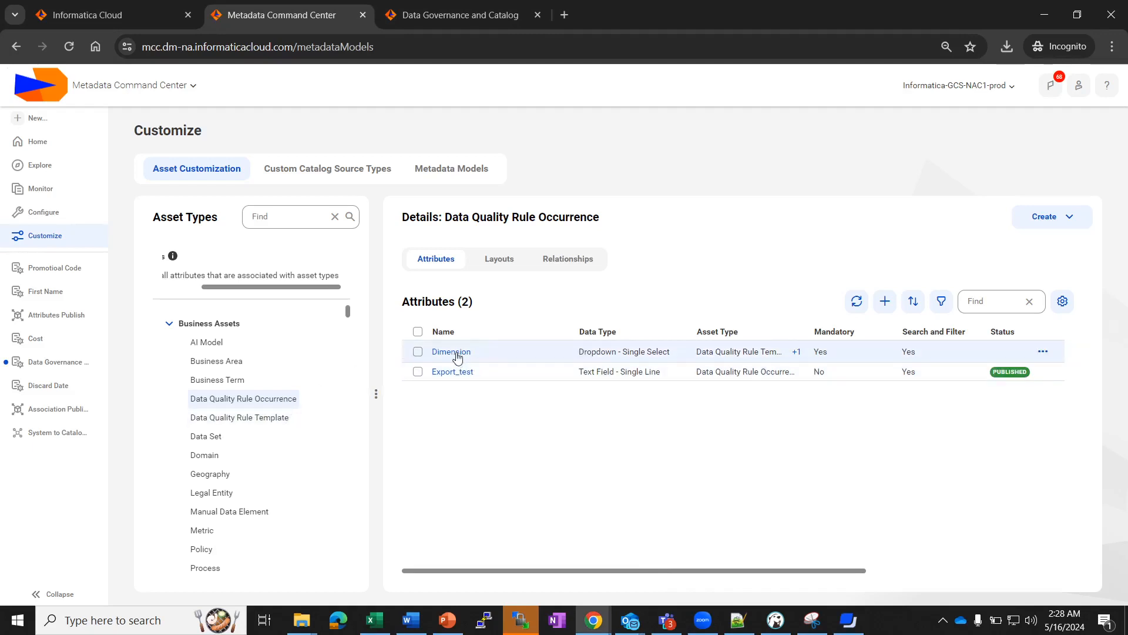
click(1043, 351)
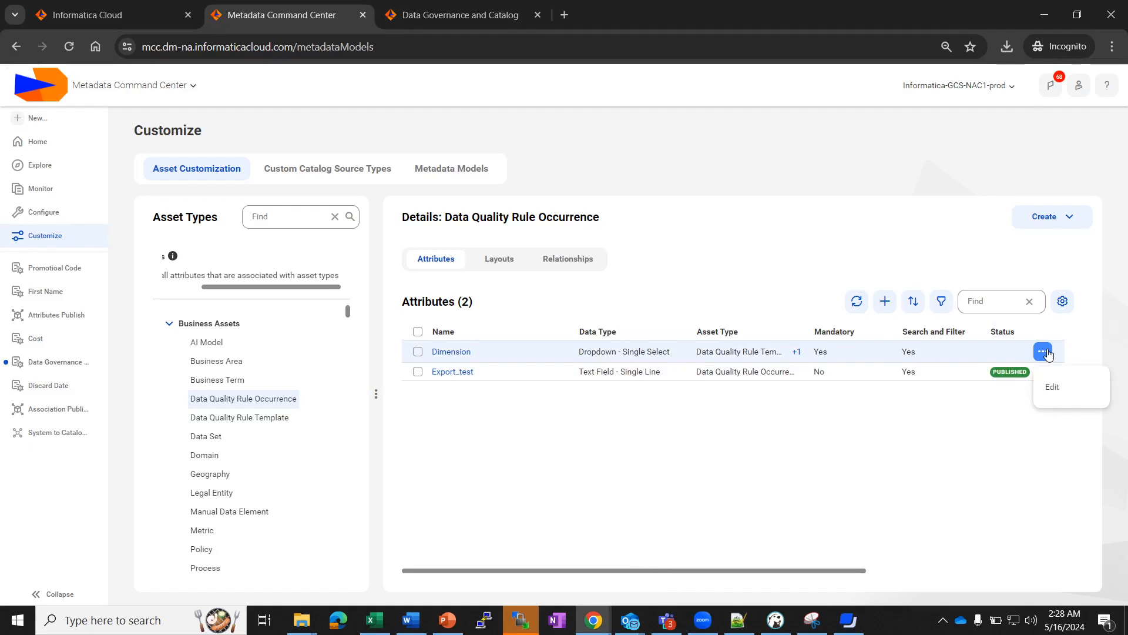
click(1053, 388)
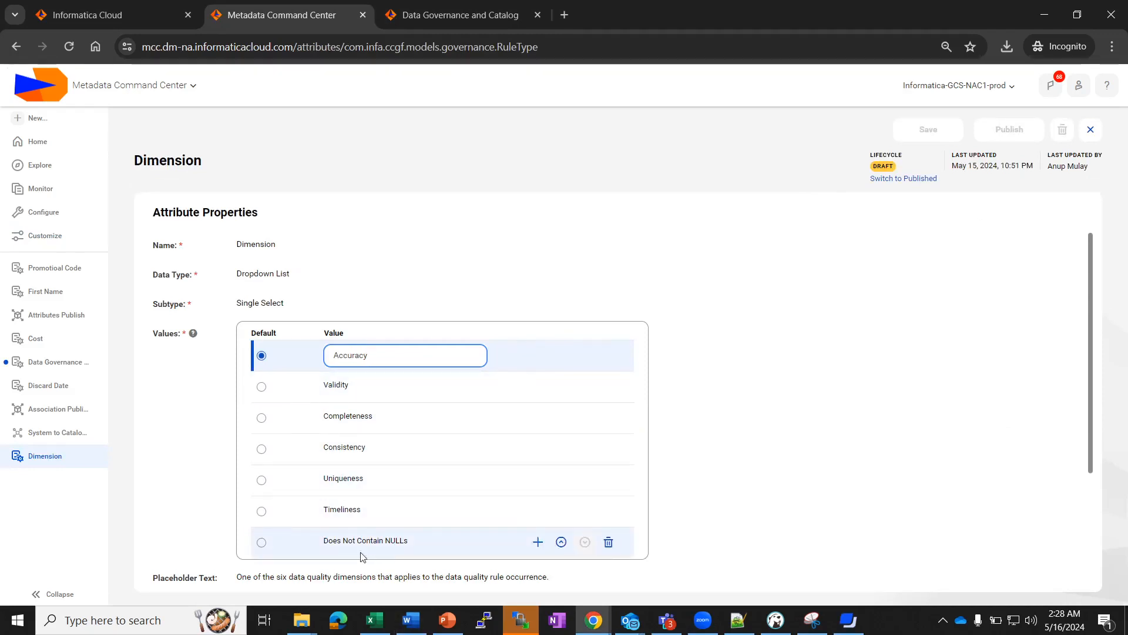
Try deleting the Does Not Contain NULLs value and open the asset count link in the Cannot Delete dialog.
click(602, 545)
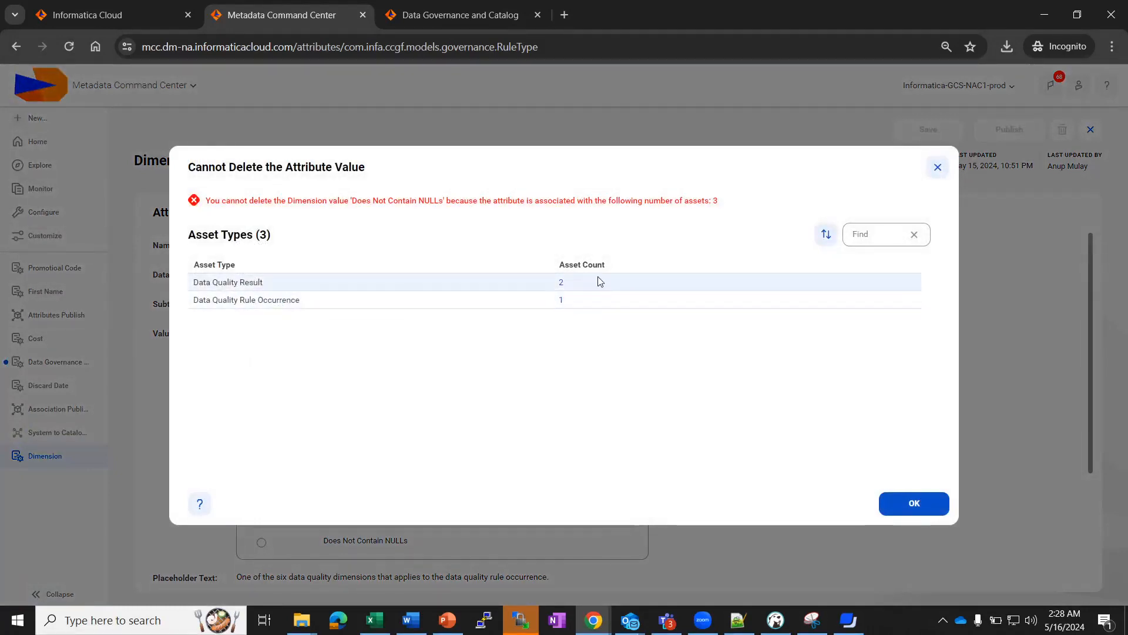
click(560, 300)
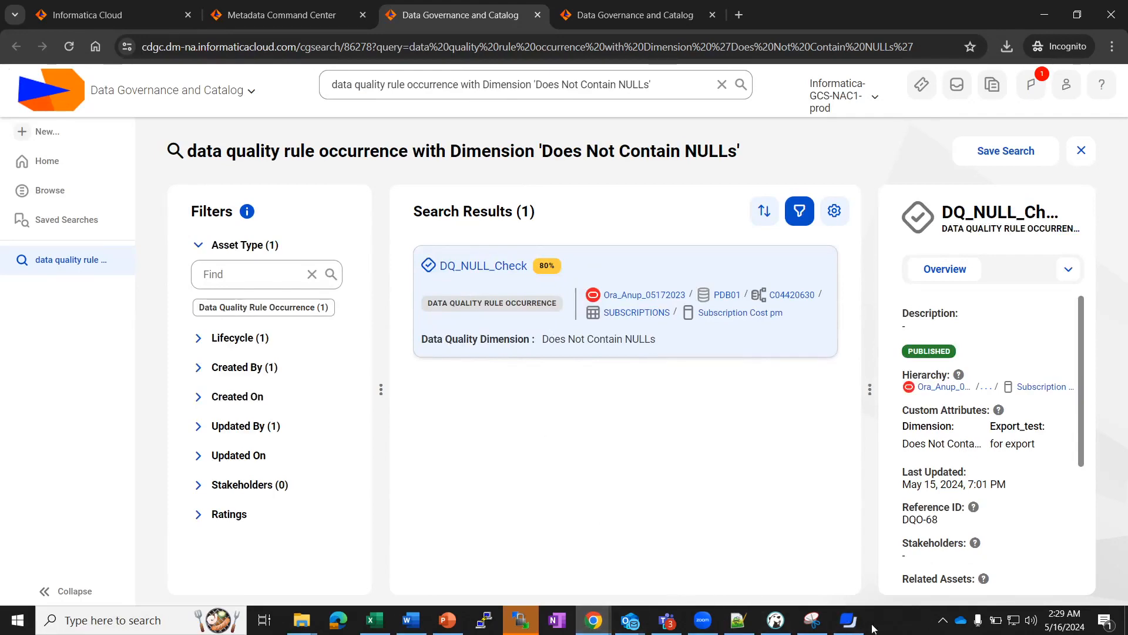
click(846, 627)
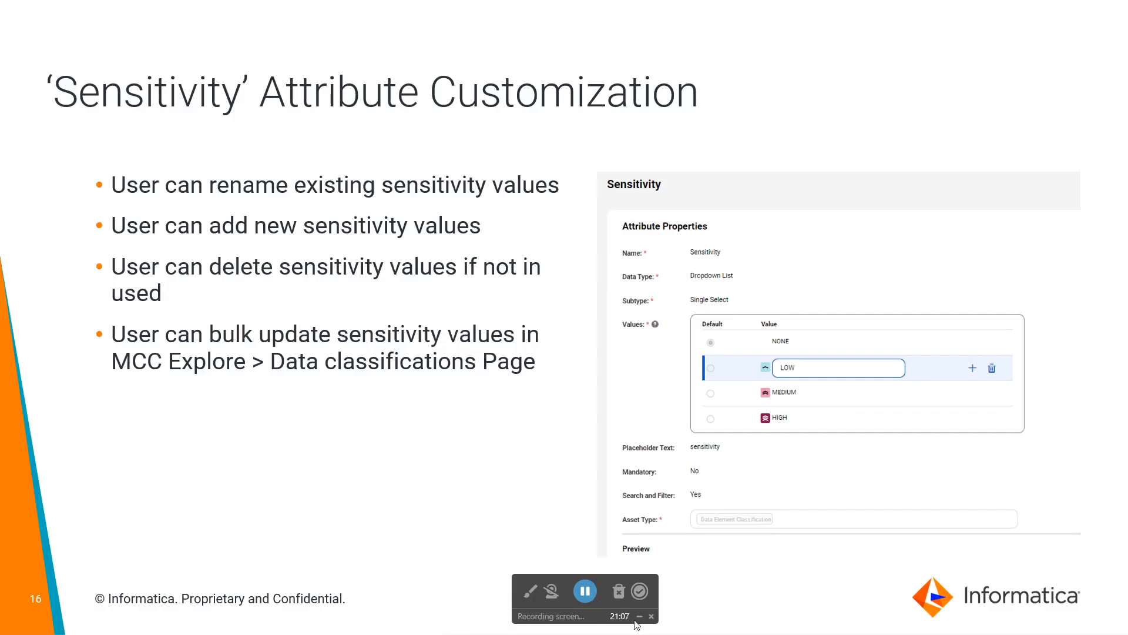